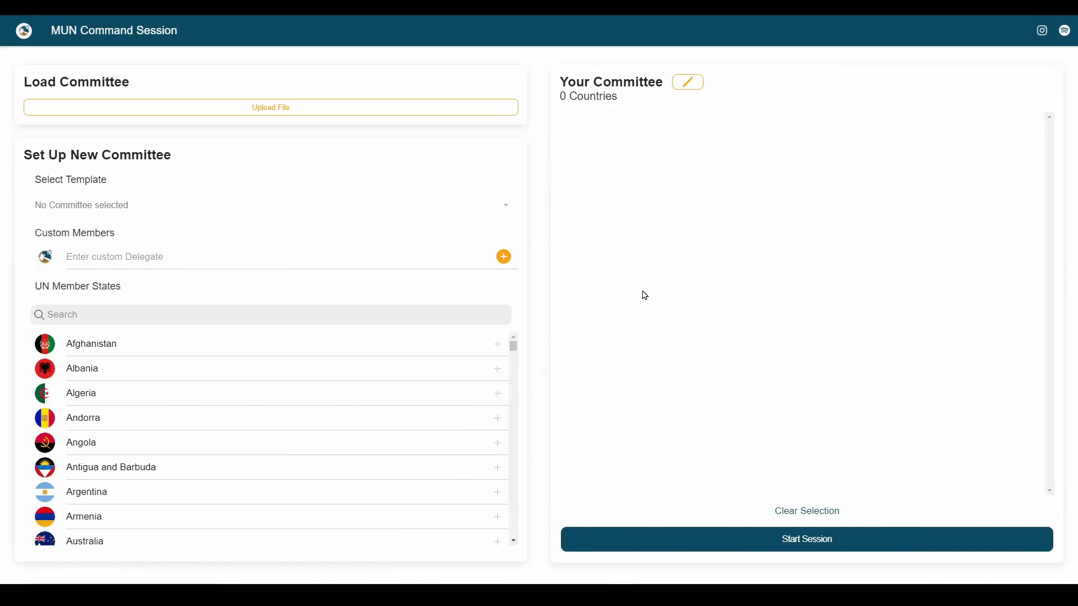
Set up the new committee from the UN Security Council template
{"action": "left_click", "coordinate": [372, 210]}
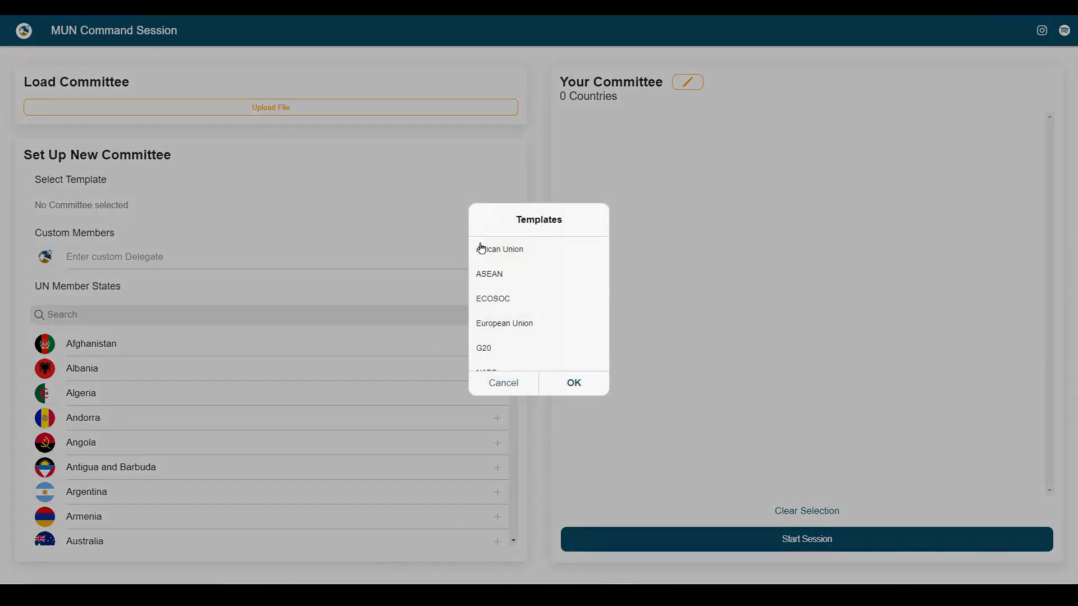
{"action": "scroll", "coordinate": [522, 284], "scroll_direction": "down", "scroll_amount": 5}
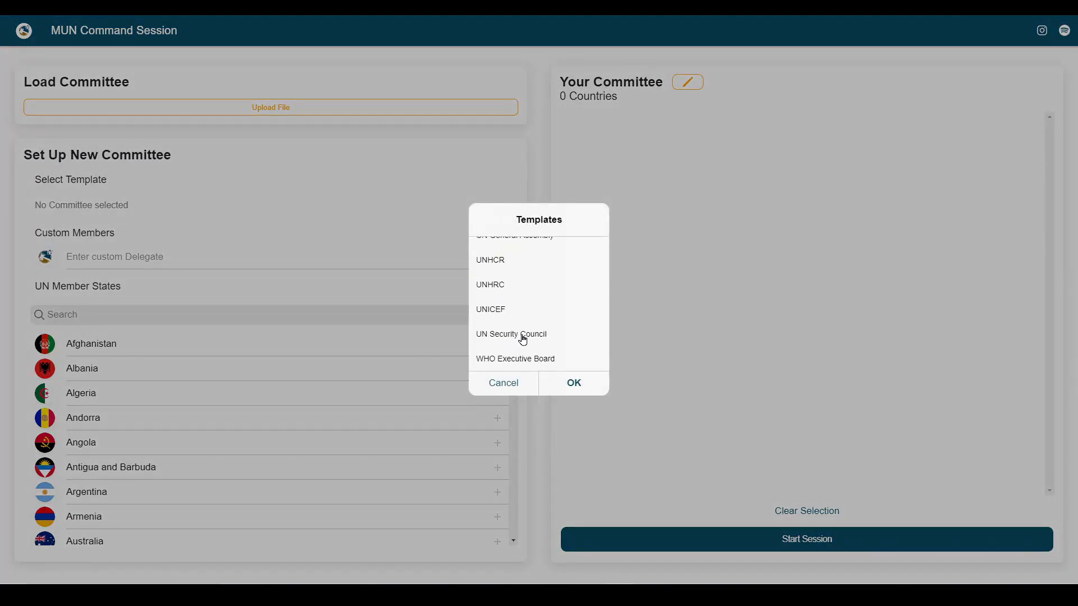
{"action": "left_click", "coordinate": [523, 337]}
{"action": "left_click", "coordinate": [575, 383]}
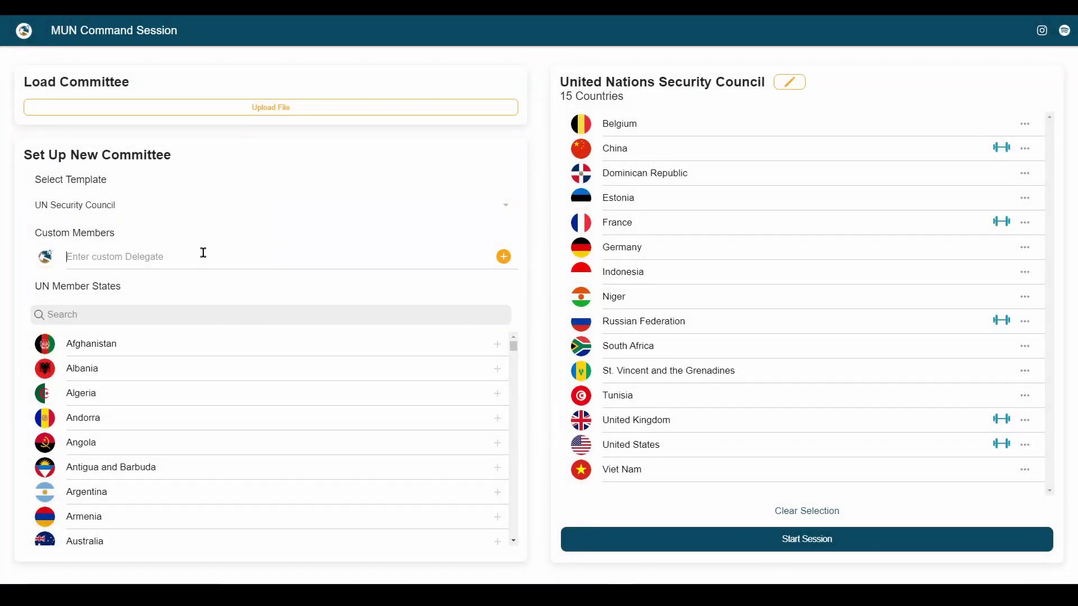
Add a custom delegate named EU to the committee and give it observer status
{"action": "left_click", "coordinate": [203, 252]}
{"action": "type", "text": "EIUU"}
{"action": "key", "text": "Return"}
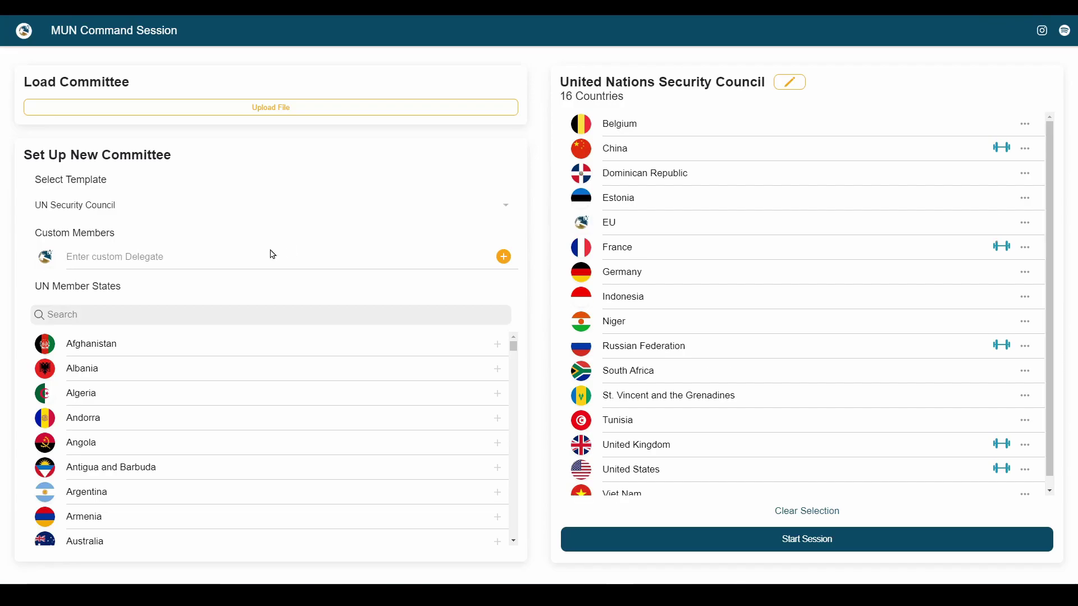
{"action": "left_click", "coordinate": [1024, 223]}
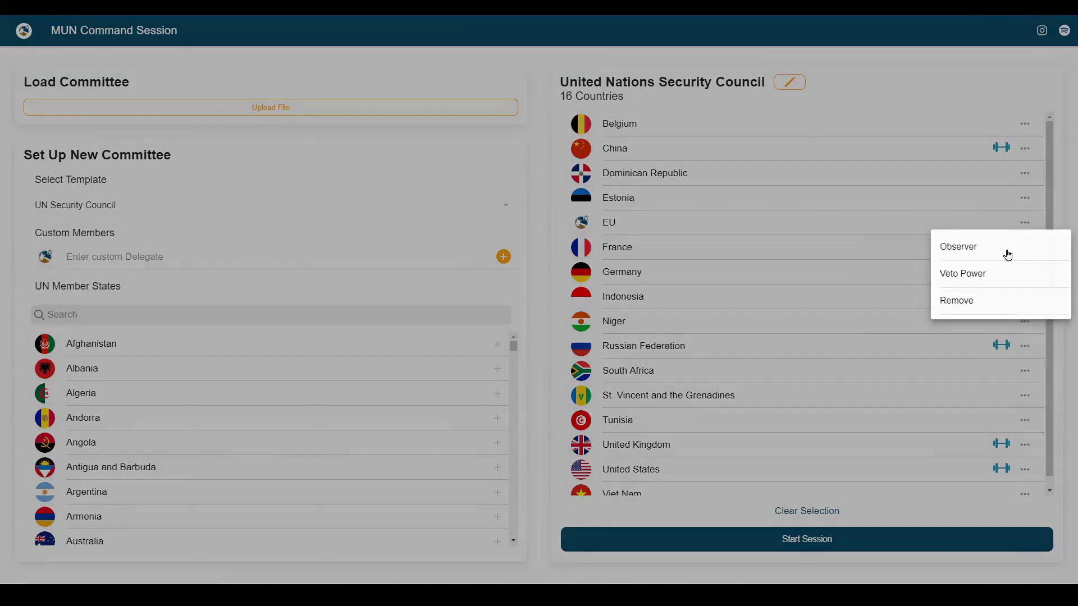
{"action": "left_click", "coordinate": [1008, 254]}
Start the committee session and save the committee to the Desktop as the JSON file currentCommittee (3)
{"action": "left_click", "coordinate": [820, 538]}
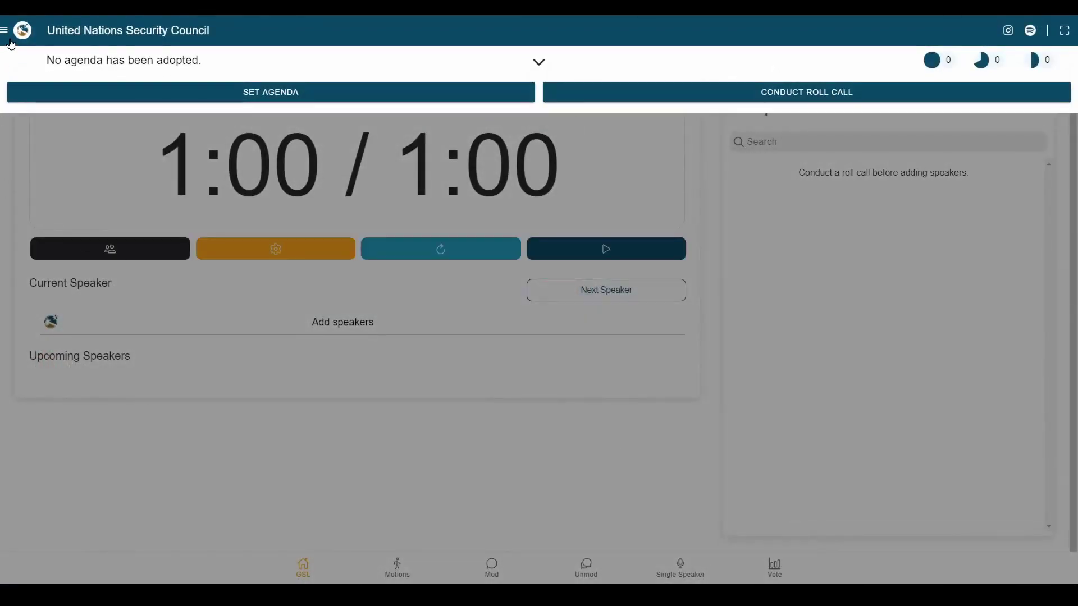
{"action": "left_click", "coordinate": [7, 30]}
{"action": "left_click", "coordinate": [102, 93]}
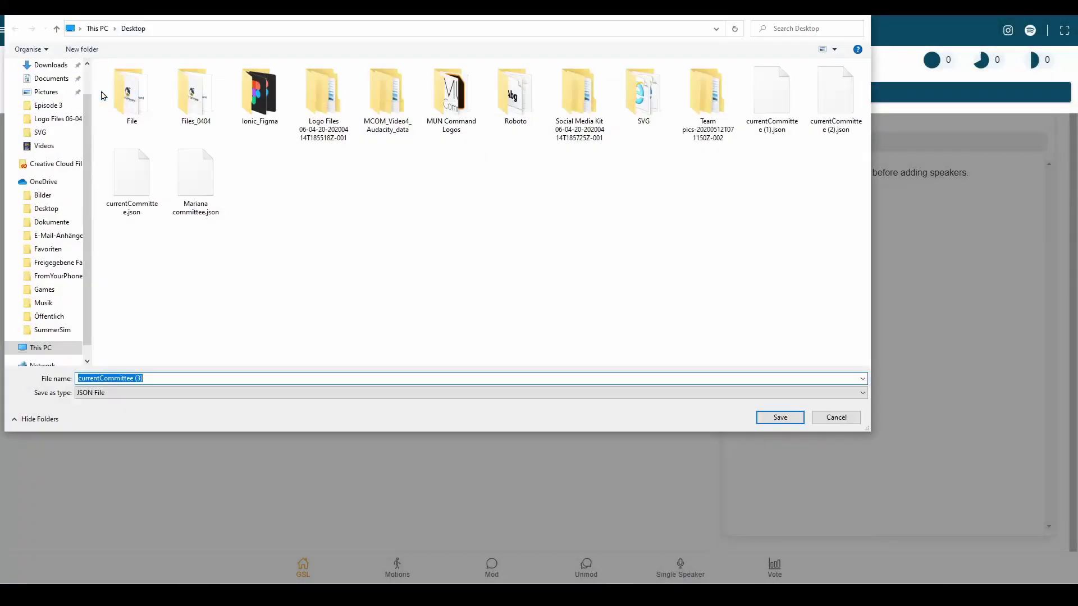
{"action": "left_click", "coordinate": [780, 417]}
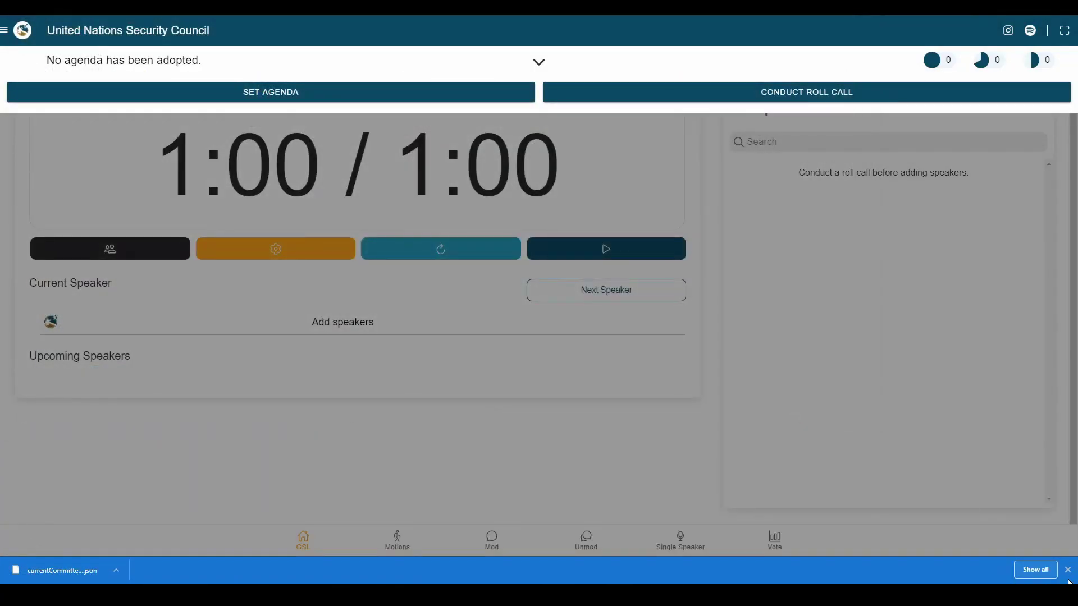
{"action": "left_click", "coordinate": [1068, 570]}
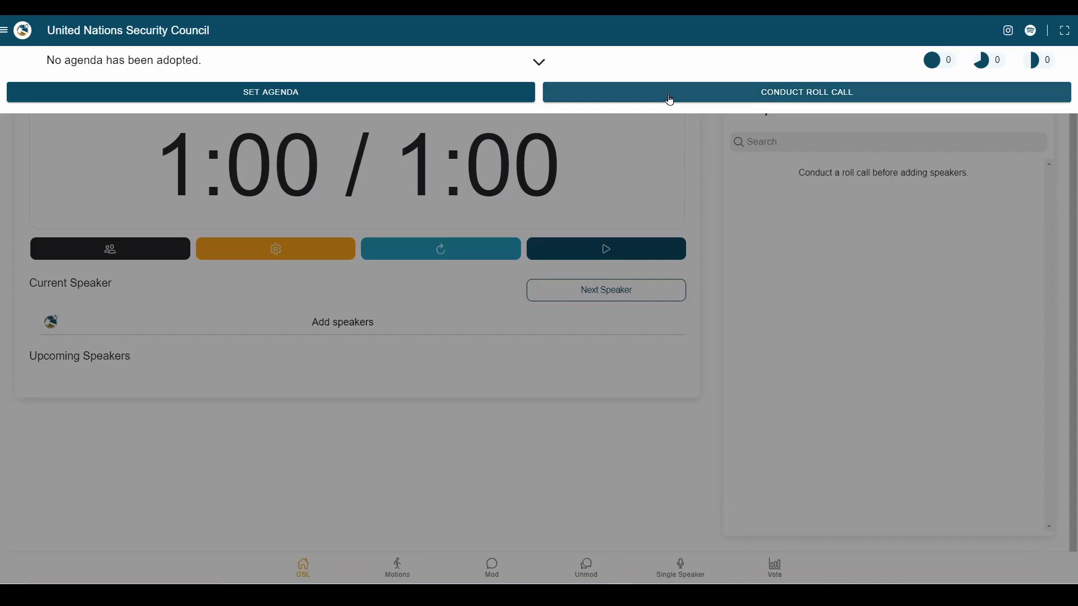
Conduct the roll call with all delegations set to present
{"action": "left_click", "coordinate": [671, 99]}
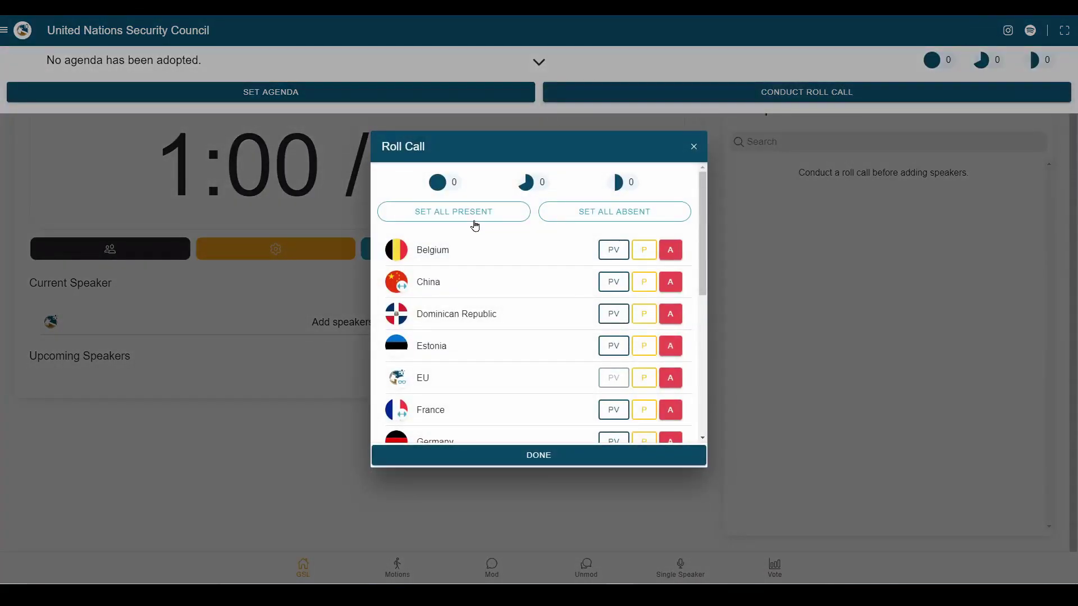
{"action": "left_click", "coordinate": [473, 219]}
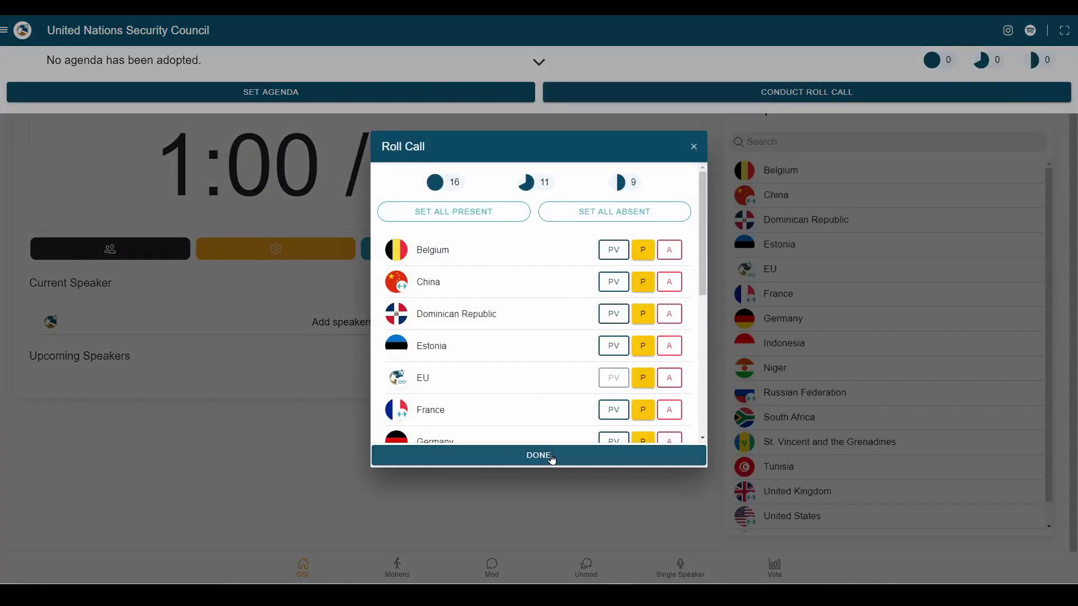
{"action": "left_click", "coordinate": [553, 458]}
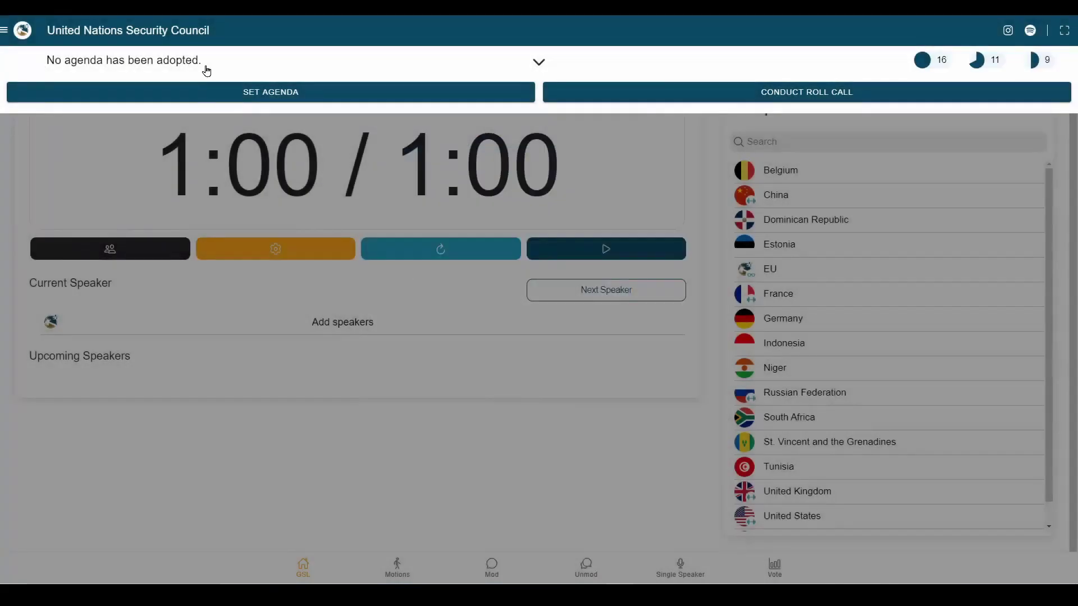
Set the committee's agenda to "Tutorial"
{"action": "left_click", "coordinate": [270, 91]}
{"action": "type", "text": "Tutorial"}
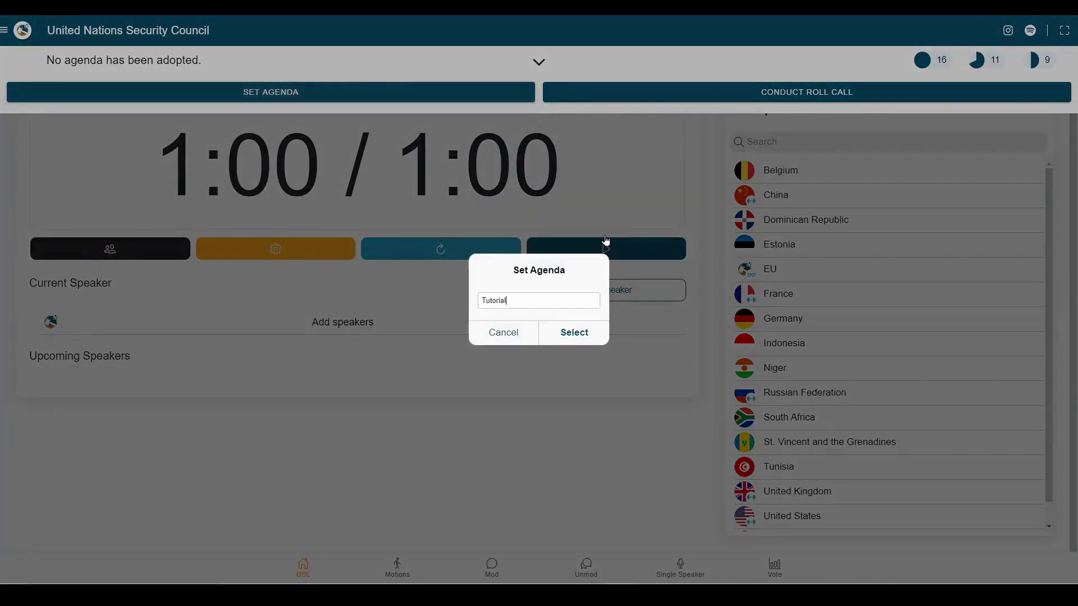
{"action": "key", "text": "Return"}
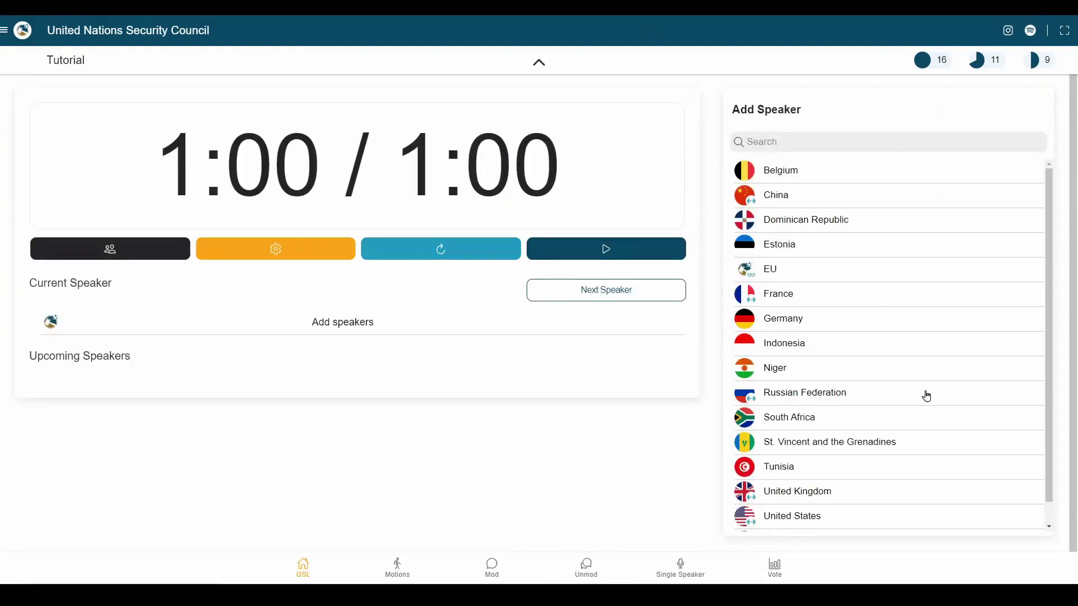
Add China, Dominican Republic, Estonia, France and EU, in that order, to the general speakers list
{"action": "left_click", "coordinate": [859, 195]}
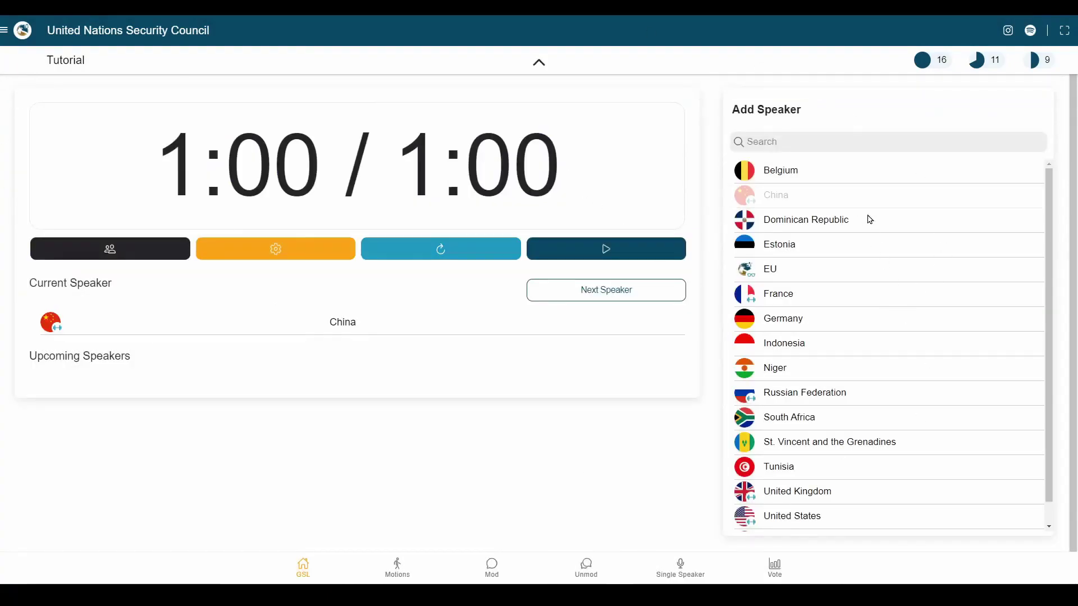
{"action": "left_click", "coordinate": [870, 219]}
{"action": "left_click", "coordinate": [821, 244]}
{"action": "left_click", "coordinate": [826, 295]}
{"action": "left_click", "coordinate": [815, 266]}
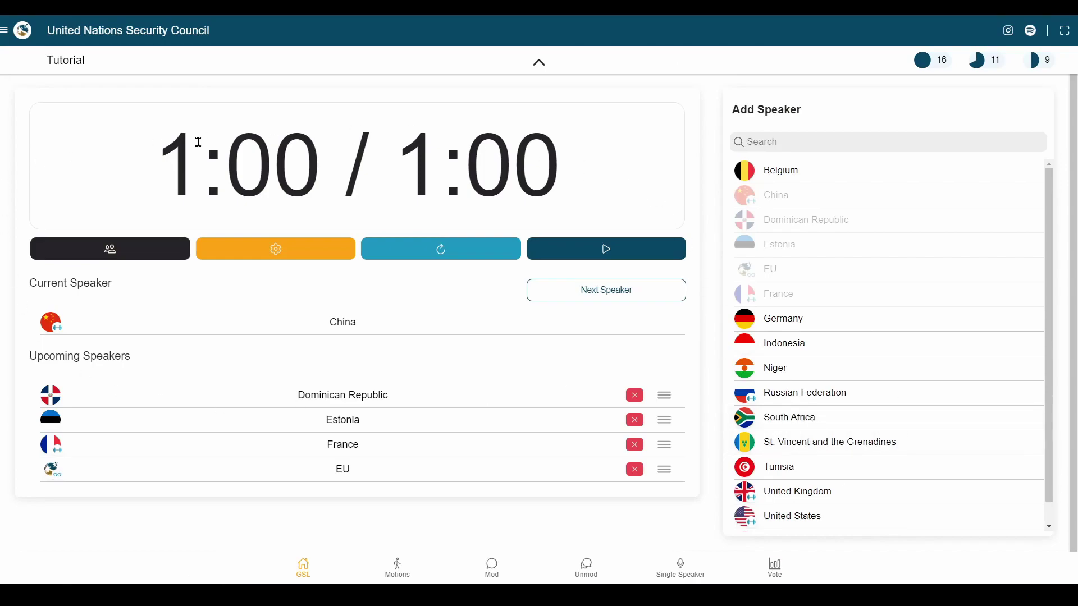
Start and reset the speaker timer, and define the speaking time as 1 minute 30 seconds
{"action": "left_click", "coordinate": [630, 258]}
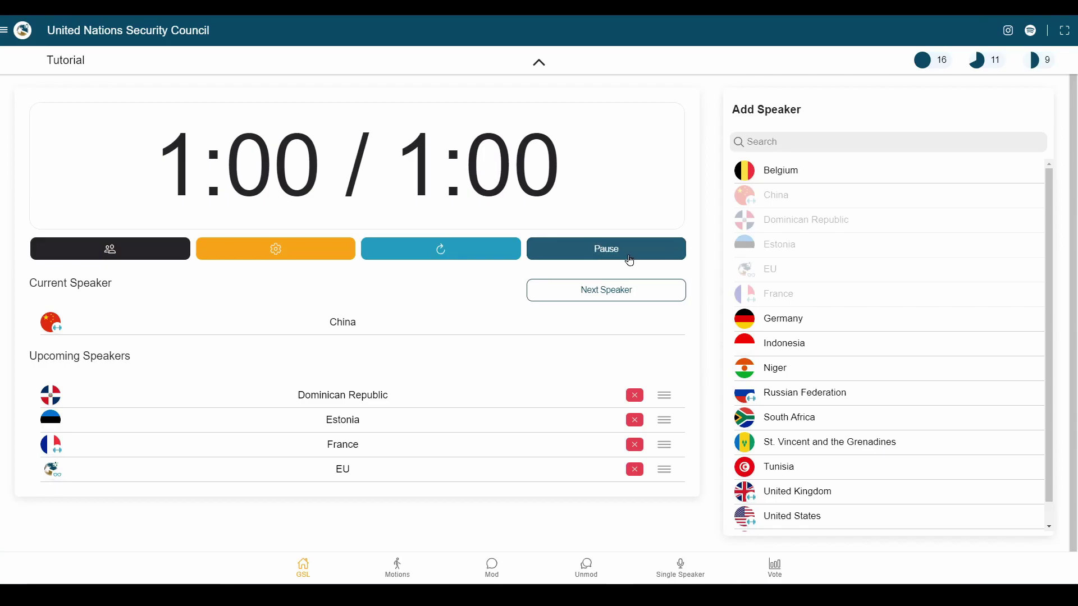
{"action": "left_click", "coordinate": [418, 255]}
{"action": "left_click", "coordinate": [276, 254]}
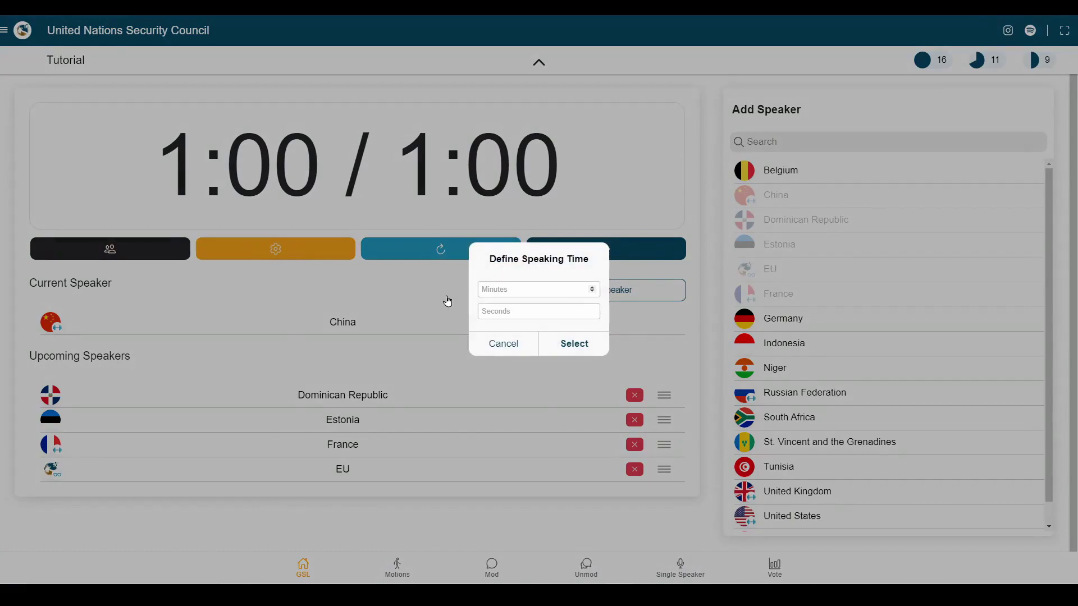
{"action": "left_click", "coordinate": [515, 312]}
{"action": "type", "text": "30"}
{"action": "key", "text": "Return"}
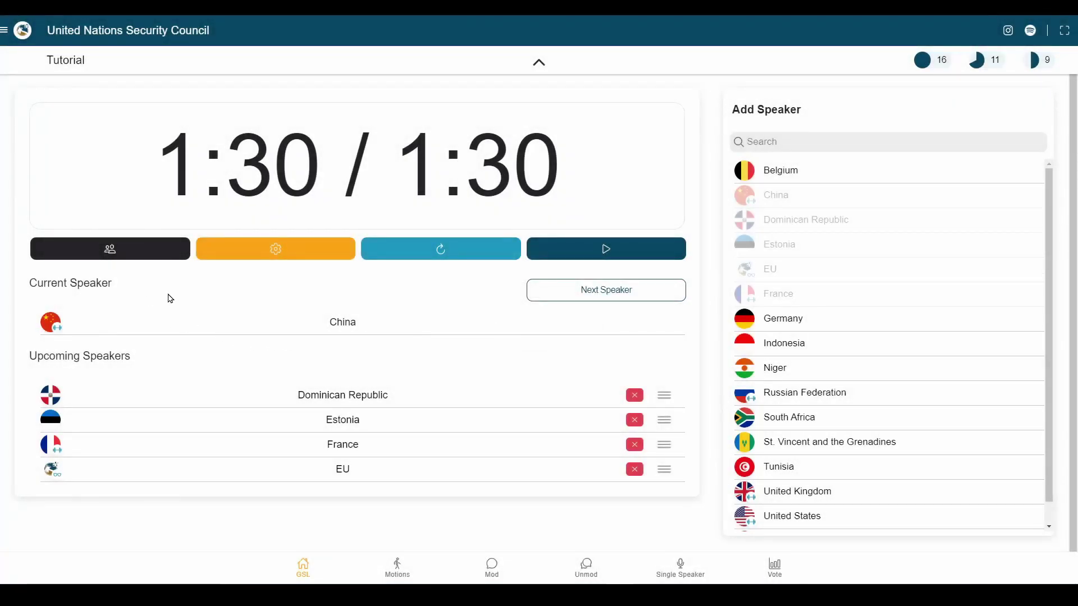
Yield the current speaker's time to the EU
{"action": "left_click", "coordinate": [107, 257]}
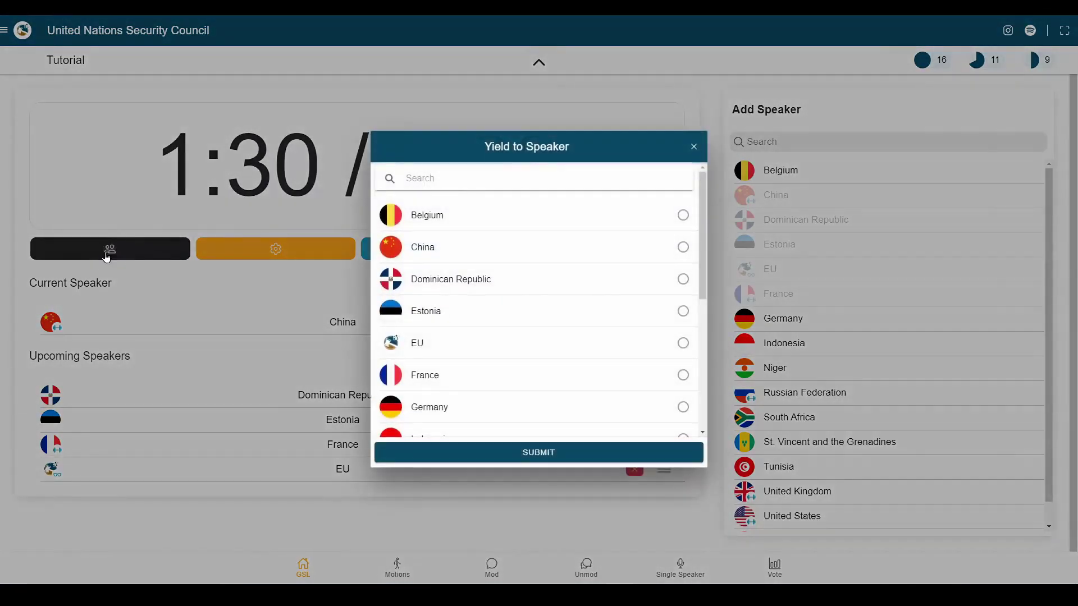
{"action": "left_click", "coordinate": [555, 343]}
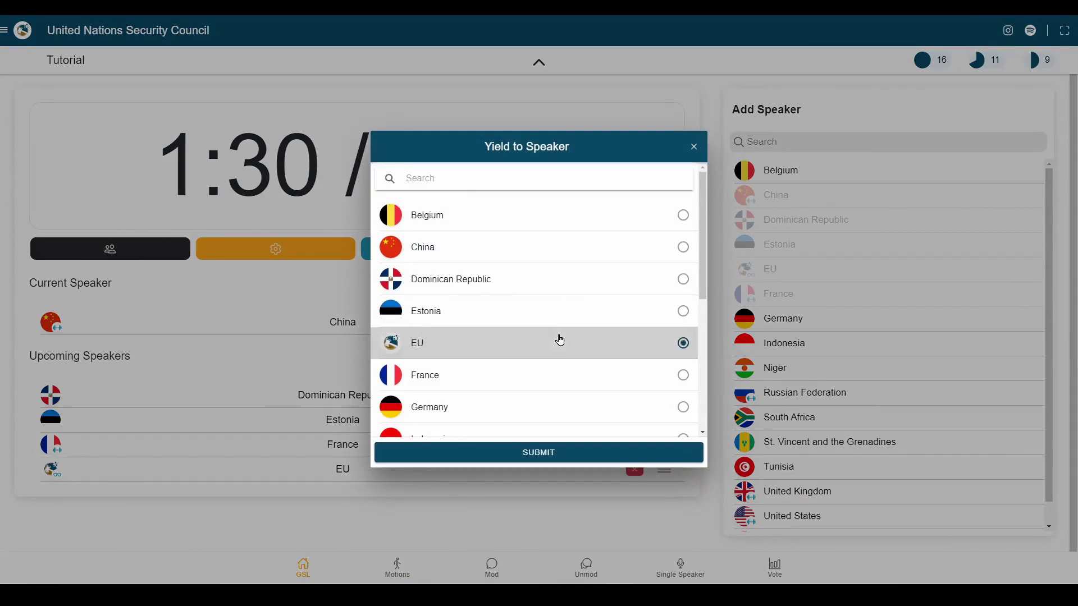
{"action": "left_click", "coordinate": [614, 456]}
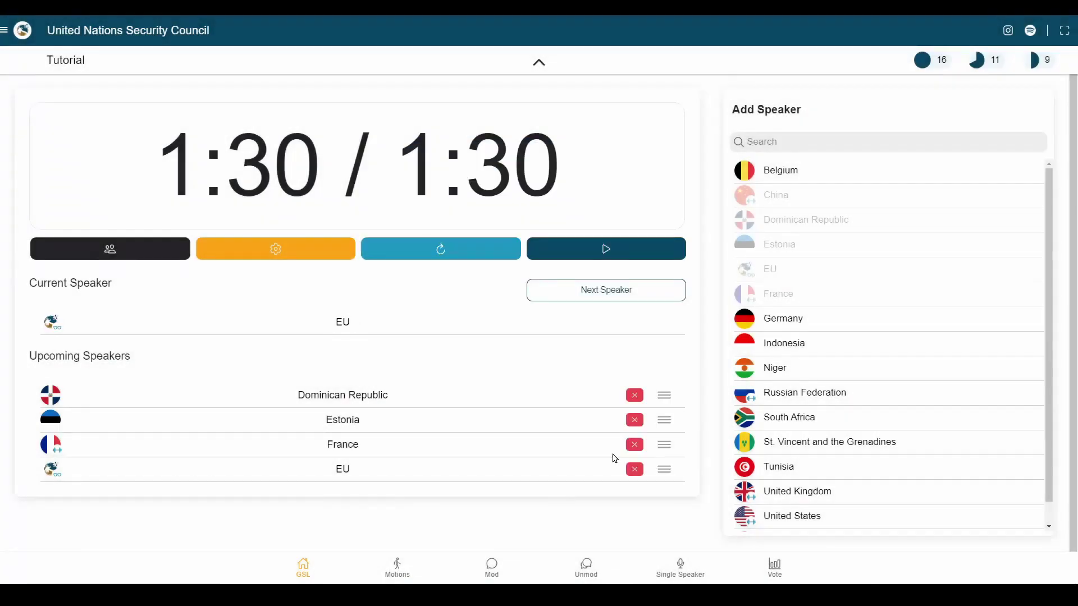
Introduce a moderated caucus motion on the topic "Testmotion" with a 5-minute duration and 12 seconds of individual speaking time
{"action": "left_click", "coordinate": [397, 569]}
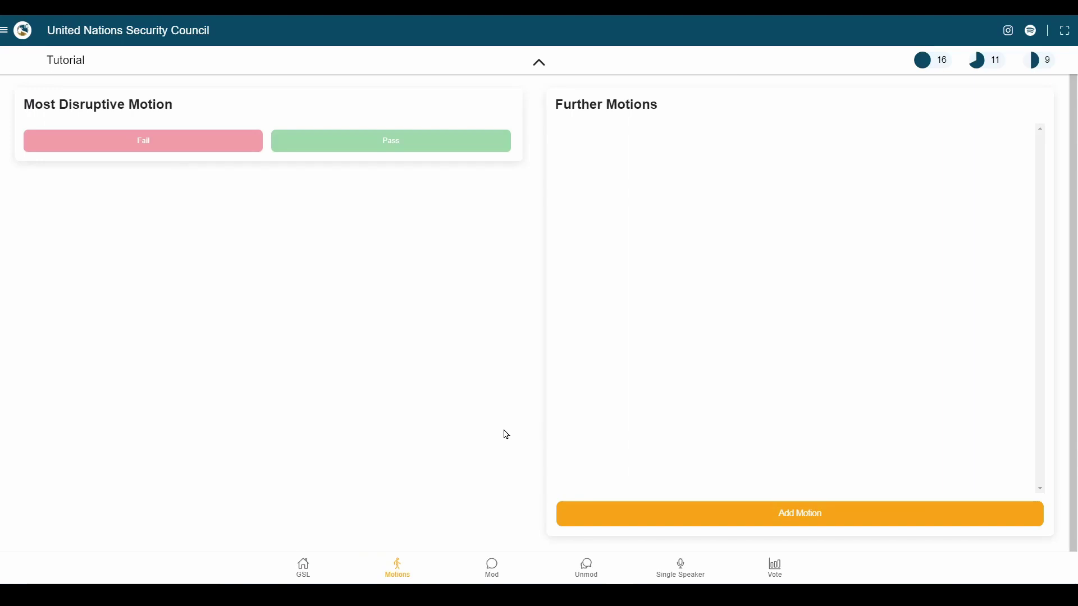
{"action": "left_click", "coordinate": [820, 514]}
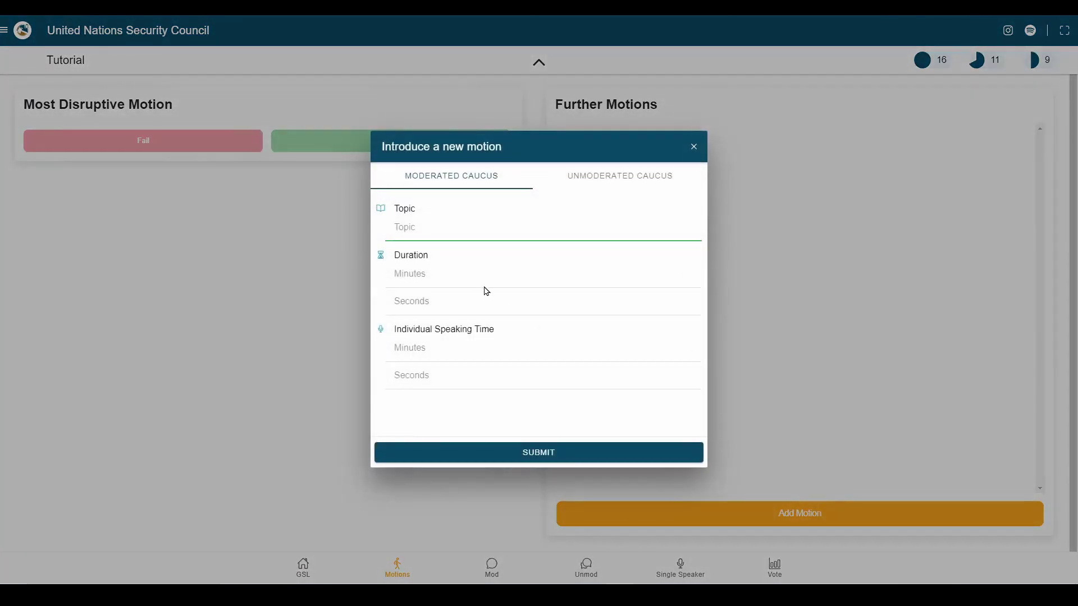
{"action": "type", "text": "Testmotion"}
{"action": "left_click", "coordinate": [483, 270]}
{"action": "type", "text": "5"}
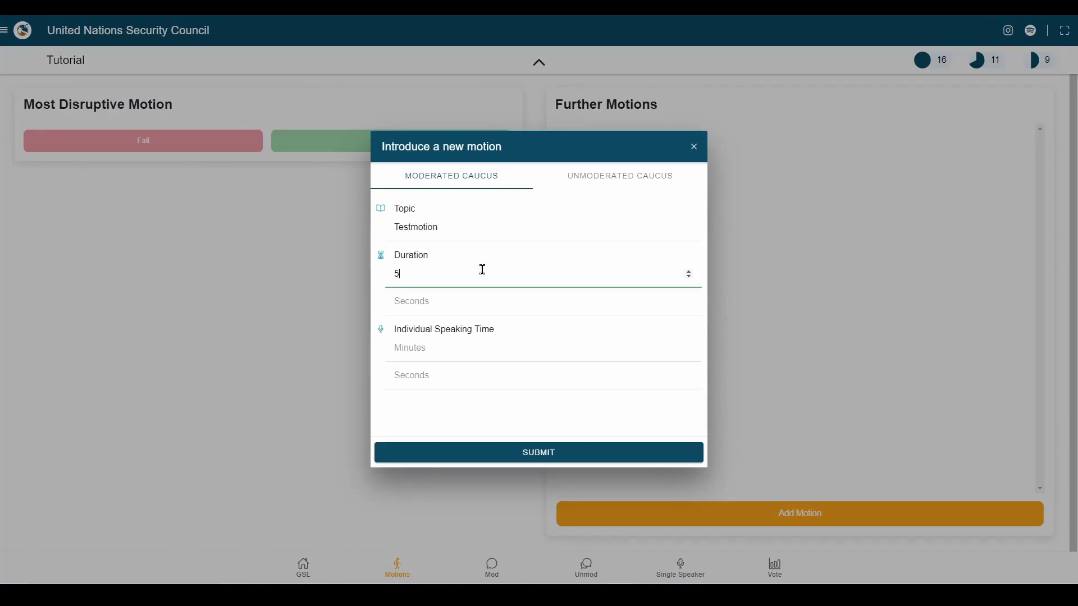
{"action": "key", "text": "Tab"}
{"action": "key", "text": "Tab"}
{"action": "key", "text": "Tab"}
{"action": "type", "text": "12"}
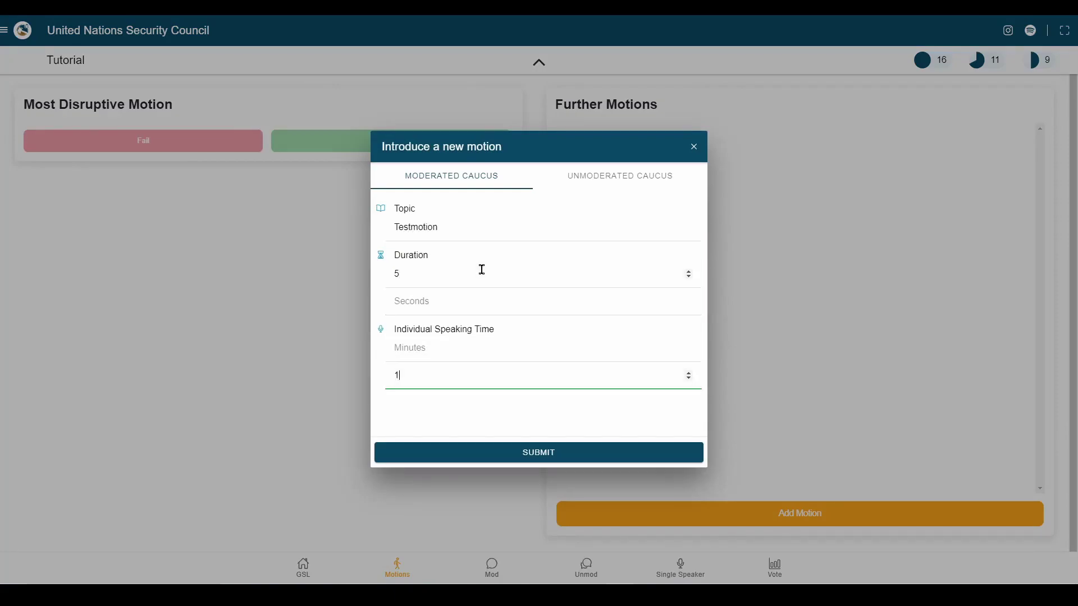
{"action": "left_click", "coordinate": [619, 455]}
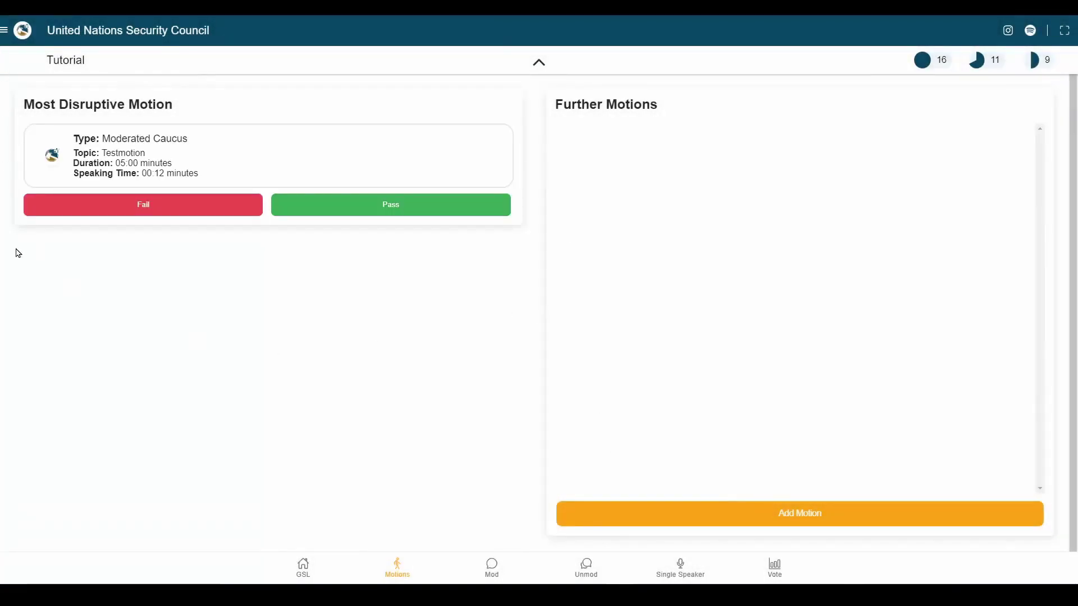
Introduce an unmoderated caucus motion with a duration of 6 minutes
{"action": "left_click", "coordinate": [864, 515]}
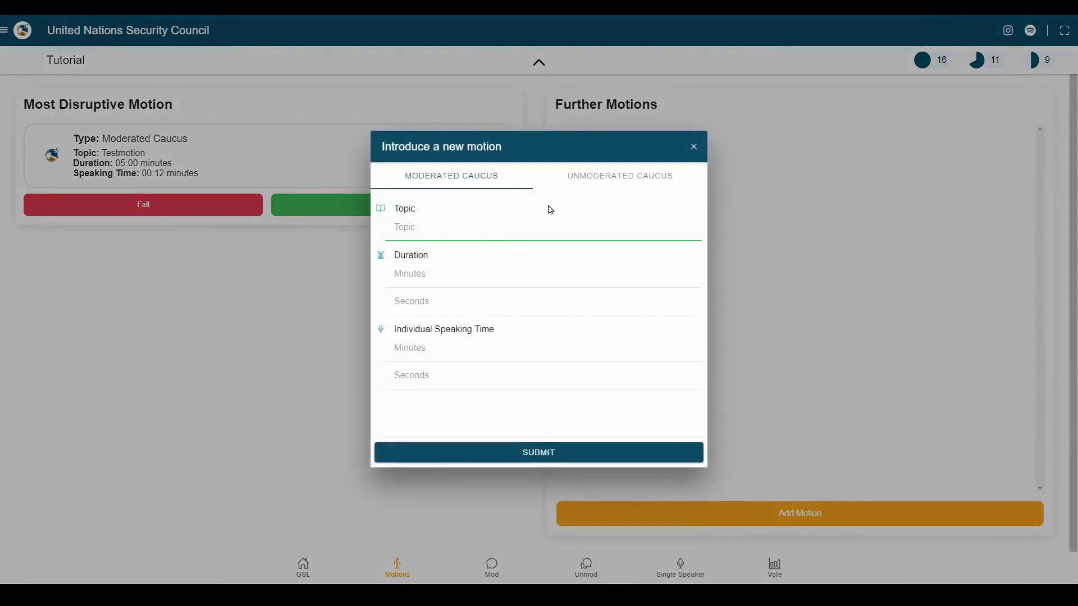
{"action": "left_click", "coordinate": [566, 182]}
{"action": "type", "text": "6"}
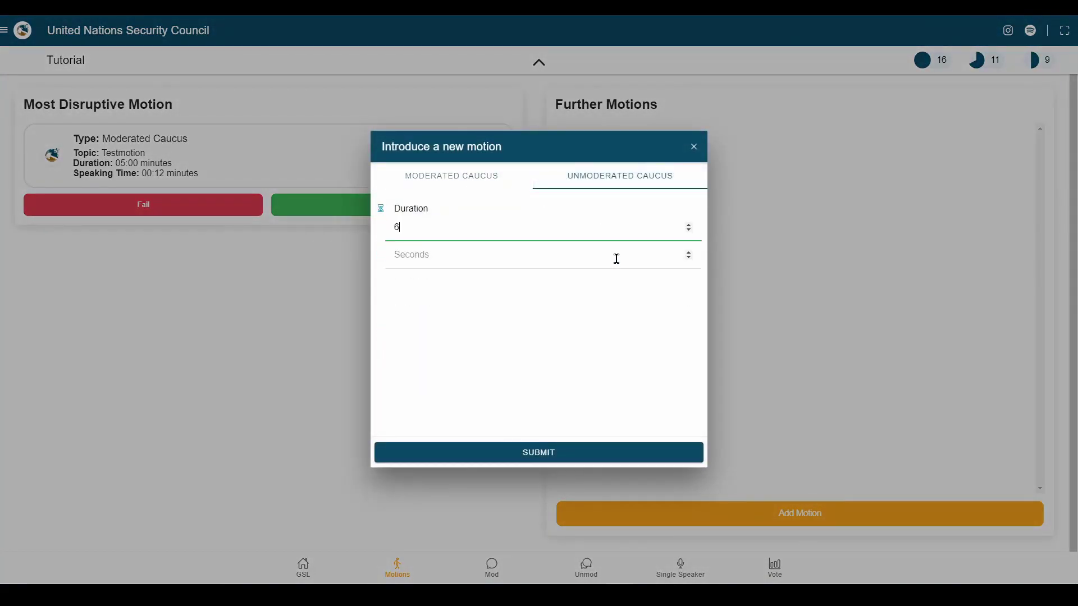
{"action": "key", "text": "Return"}
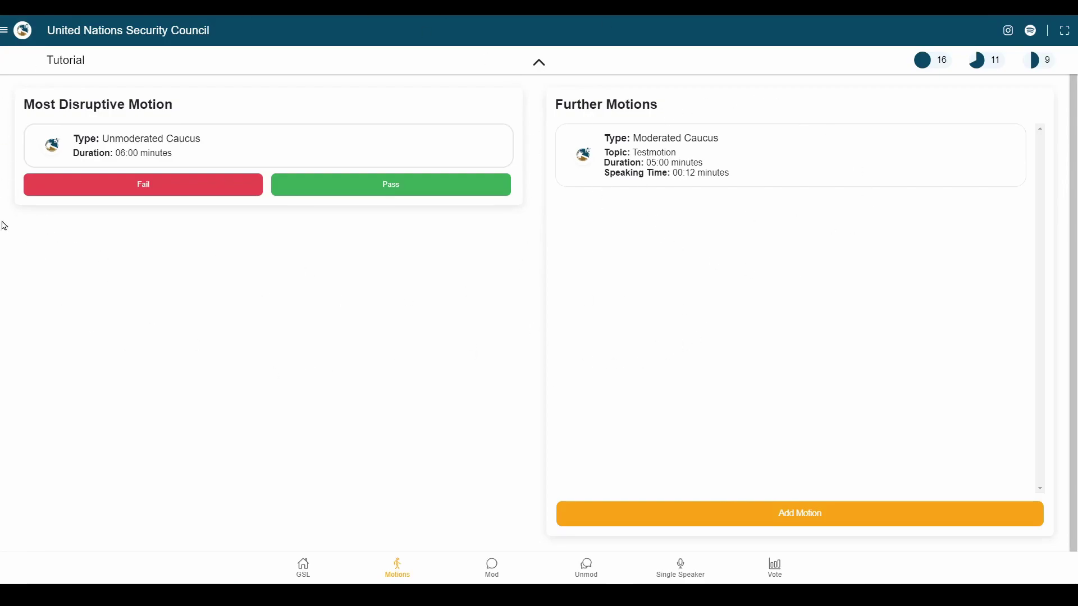
Fail the unmoderated caucus motion and pass the moderated caucus motion "Testmotion"
{"action": "left_click", "coordinate": [138, 192]}
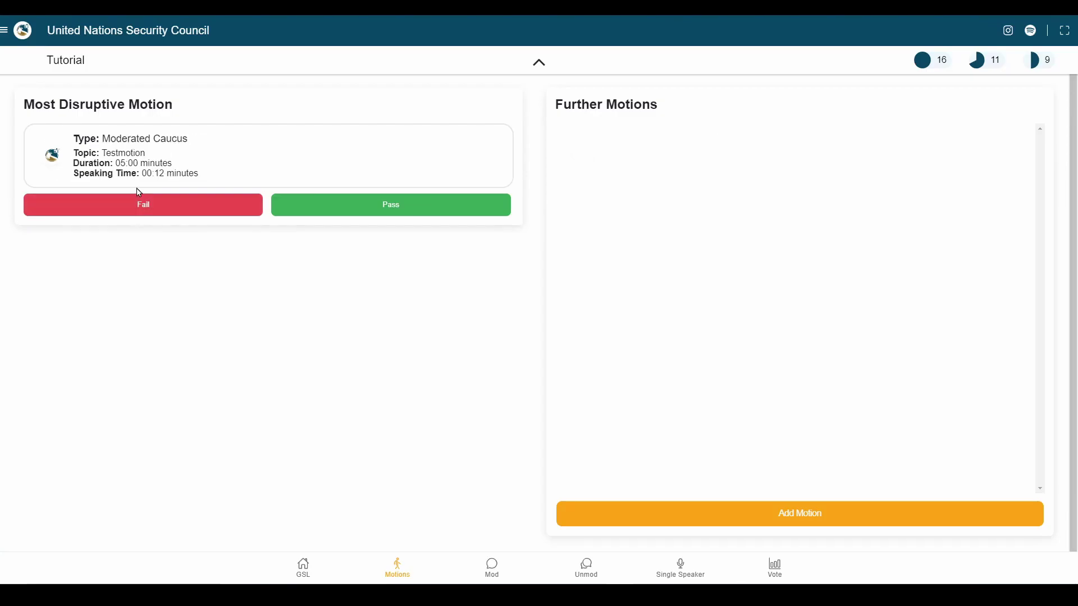
{"action": "left_click", "coordinate": [395, 209]}
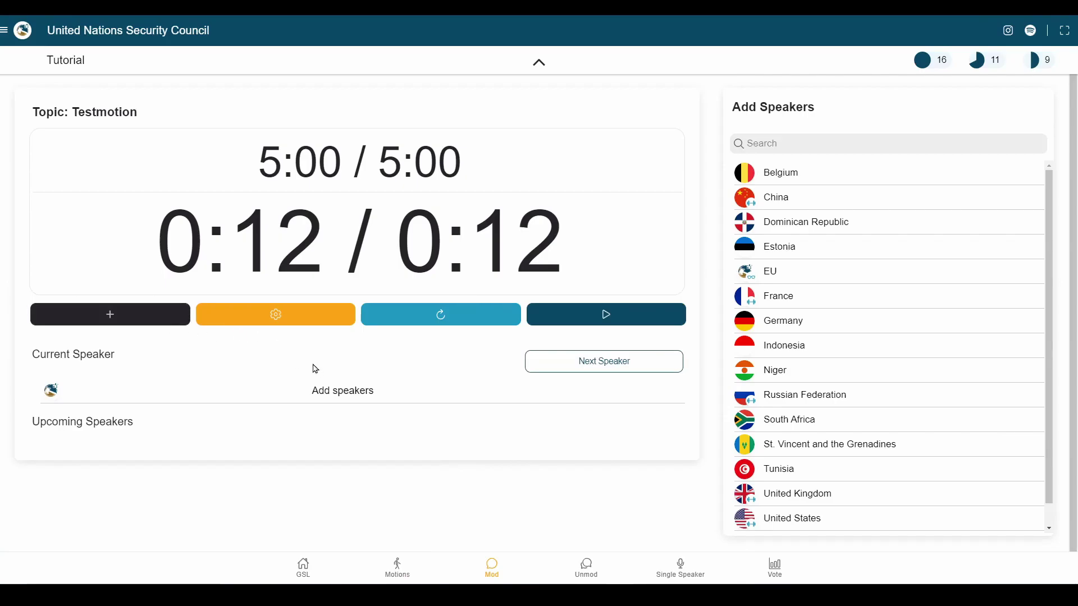
{"action": "left_click", "coordinate": [300, 324]}
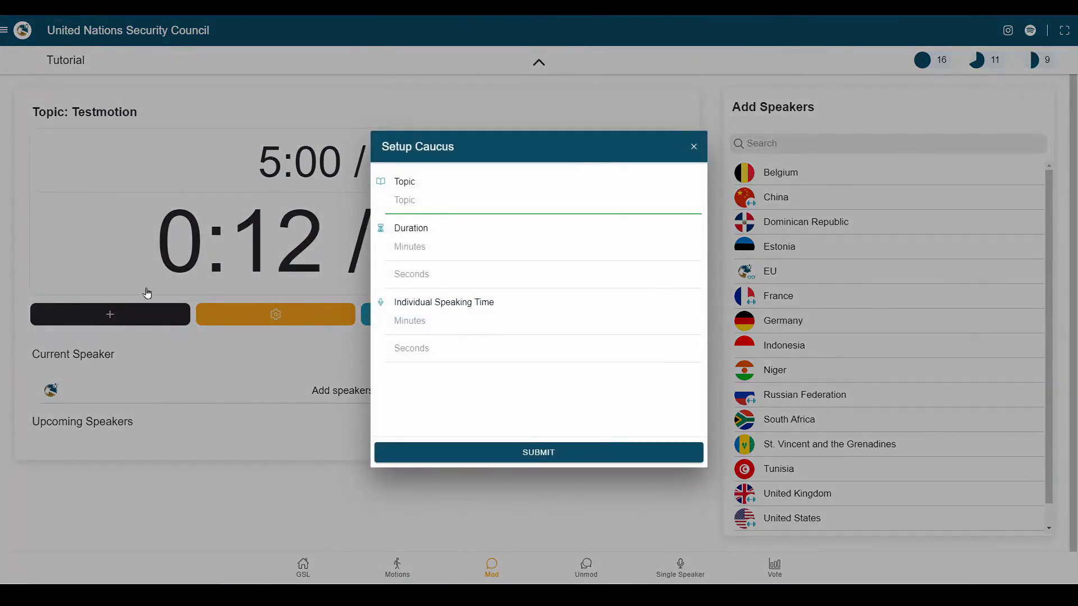
{"action": "left_click", "coordinate": [700, 152]}
{"action": "left_click", "coordinate": [70, 316]}
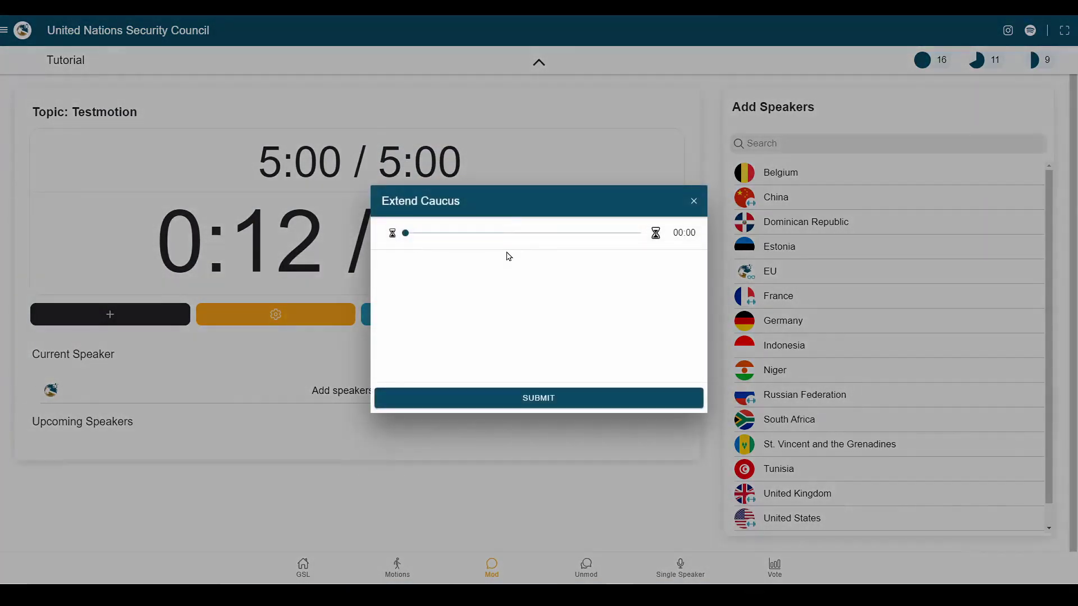
{"action": "left_click_drag", "start_coordinate": [446, 234], "coordinate": [462, 256]}
{"action": "left_click", "coordinate": [694, 201]}
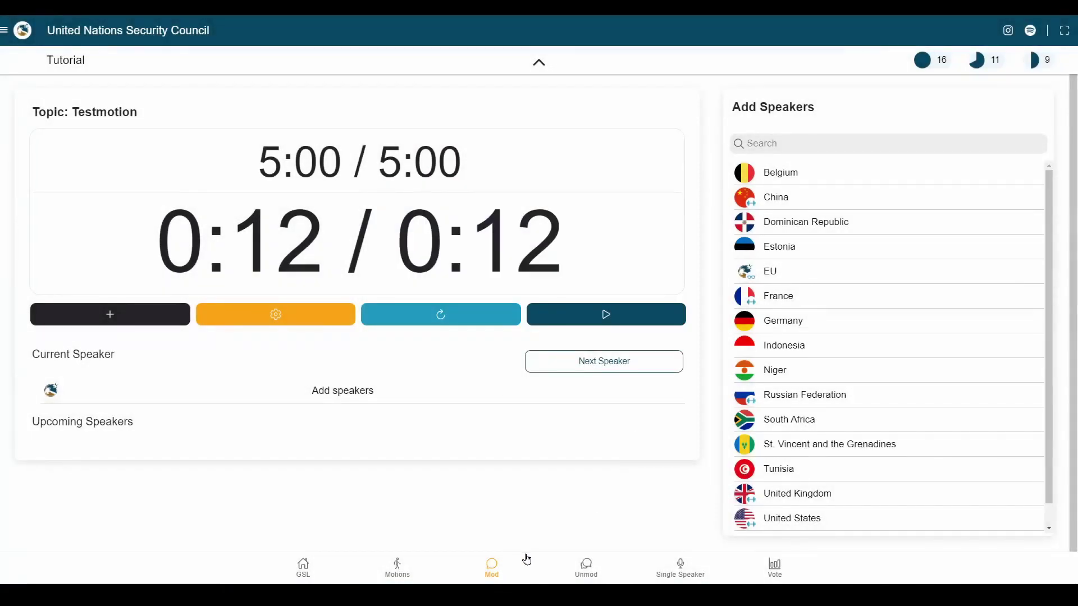
Look at the unmoderated caucus timer and the single speaker page
{"action": "left_click", "coordinate": [578, 570]}
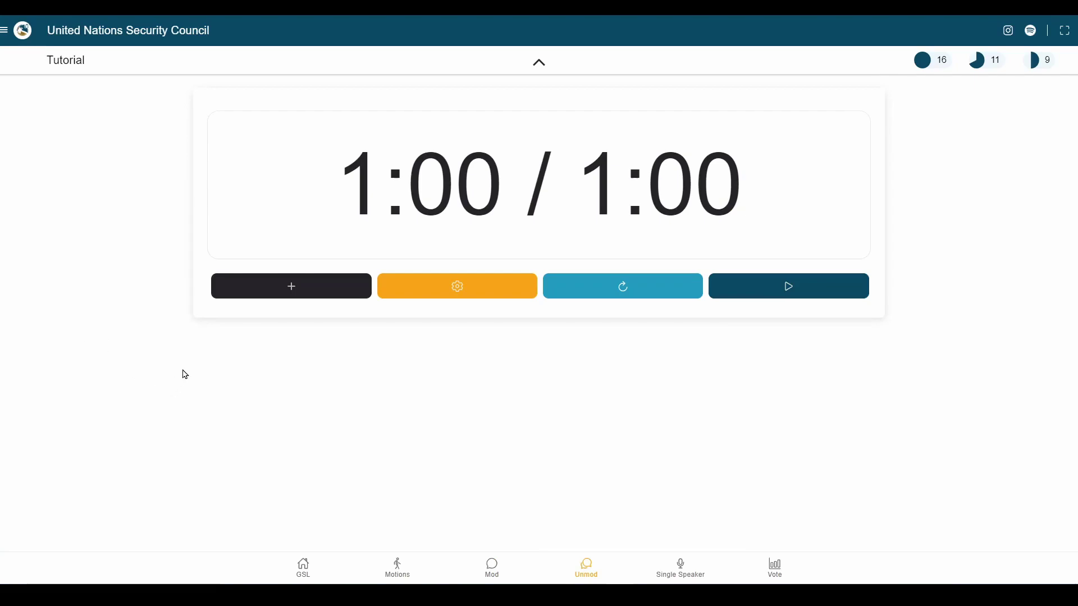
{"action": "left_click", "coordinate": [682, 571]}
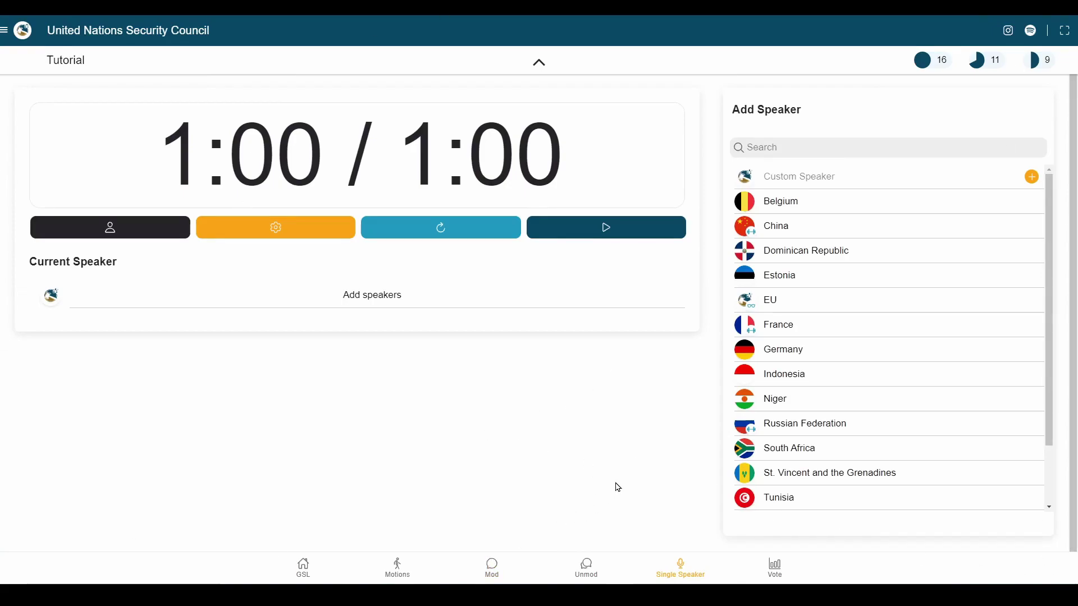
Set up a committee vote with the Substantive voting type and the Security Council (9) required majority
{"action": "left_click", "coordinate": [776, 570]}
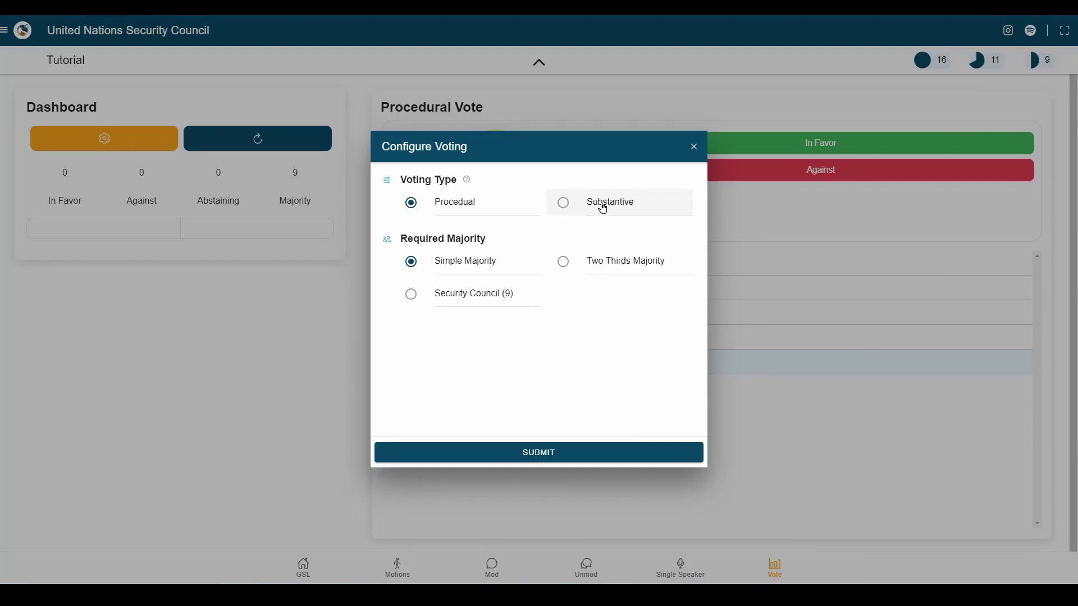
{"action": "left_click", "coordinate": [602, 206]}
{"action": "left_click", "coordinate": [479, 292]}
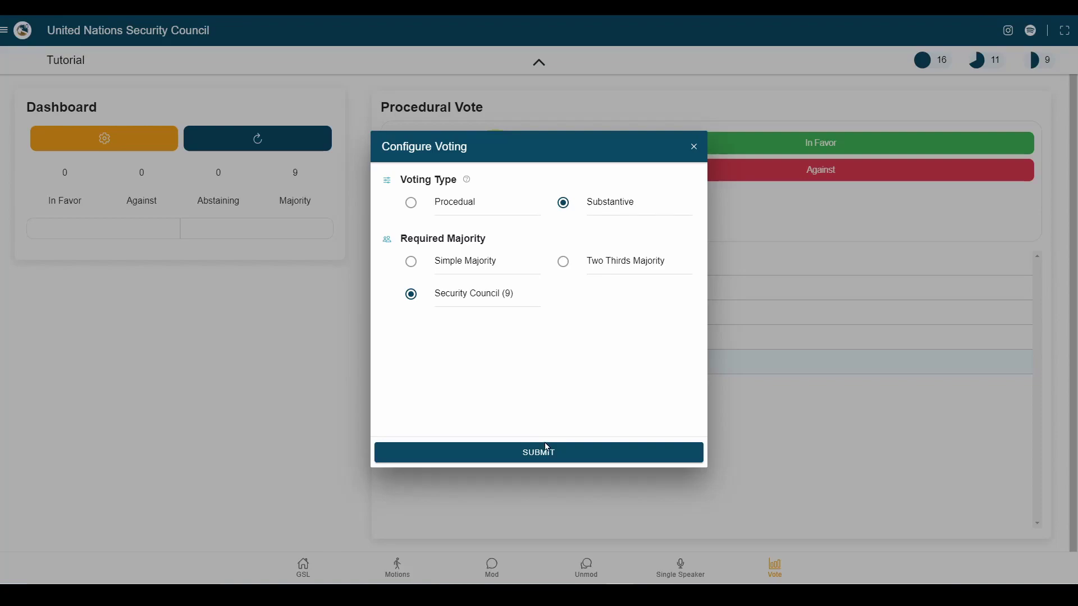
{"action": "left_click", "coordinate": [561, 452]}
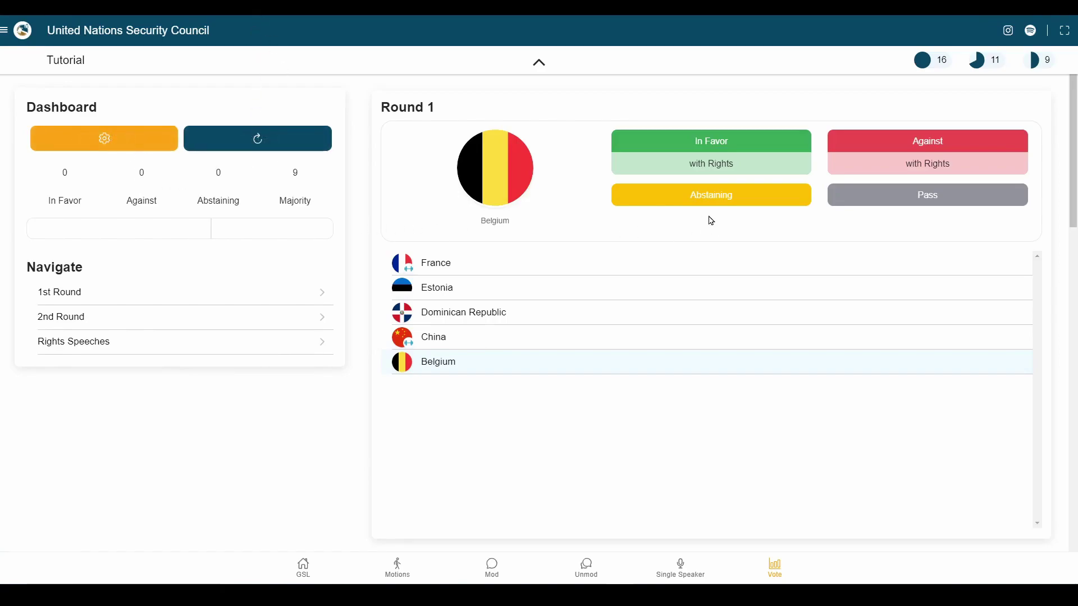
Record the first-round votes: Belgium in favor, China in favor with rights, Dominican Republic against, and Estonia against with rights
{"action": "left_click", "coordinate": [746, 144]}
{"action": "left_click", "coordinate": [705, 171]}
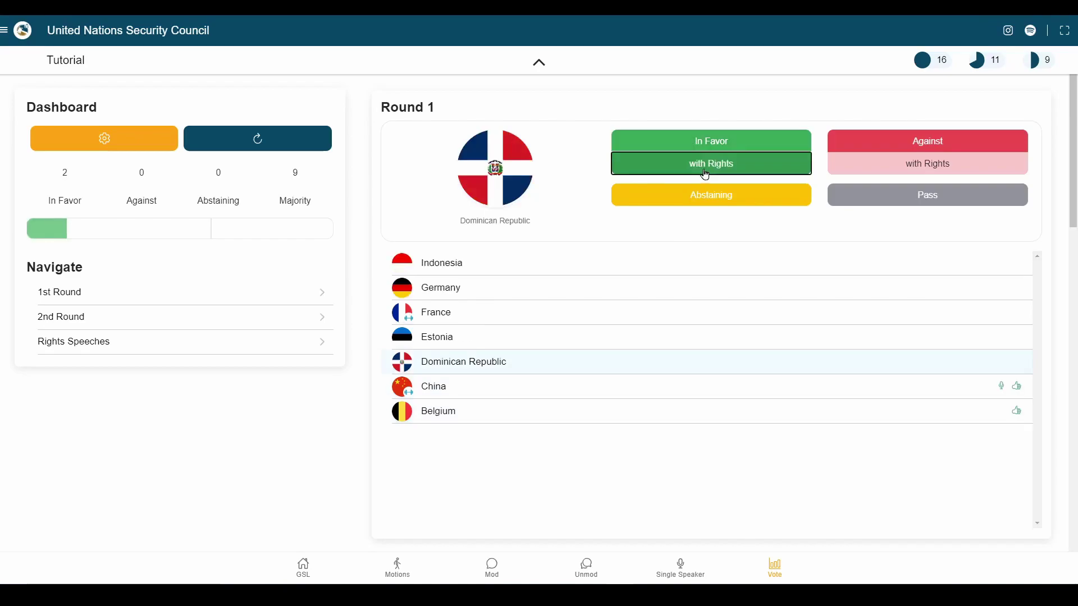
{"action": "left_click", "coordinate": [866, 148]}
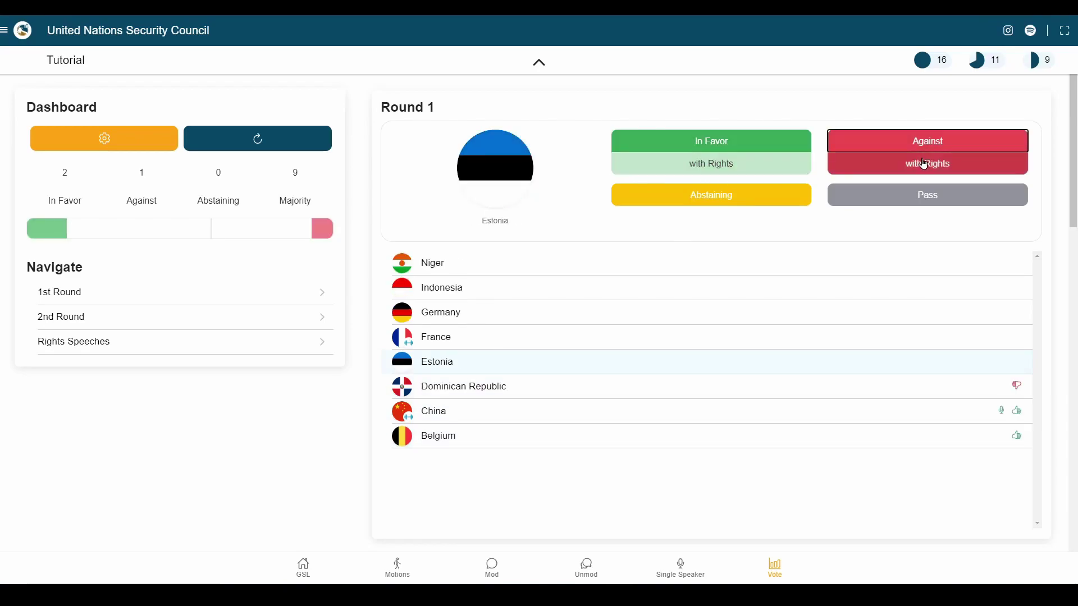
{"action": "left_click", "coordinate": [867, 163]}
Record France as abstaining and let Germany and Indonesia pass in the first voting round
{"action": "left_click", "coordinate": [712, 197]}
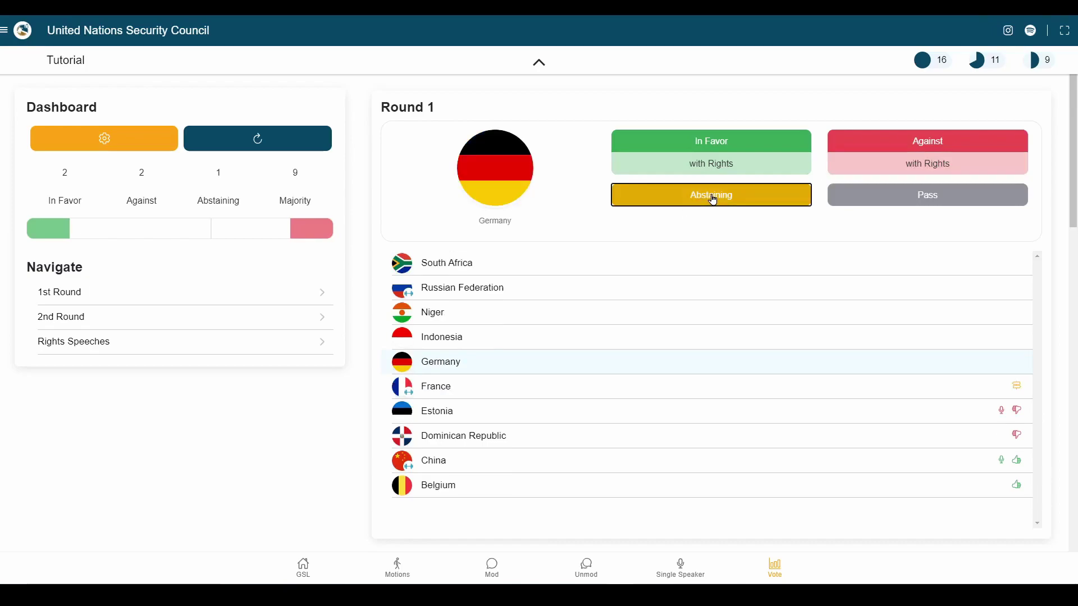
{"action": "left_click", "coordinate": [870, 195]}
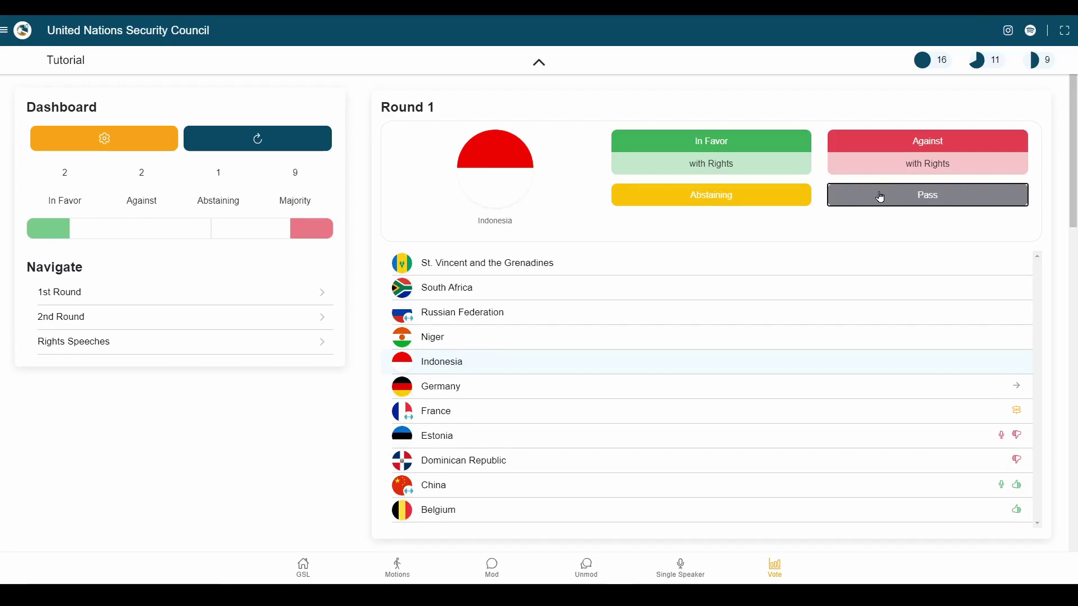
{"action": "left_click", "coordinate": [880, 195]}
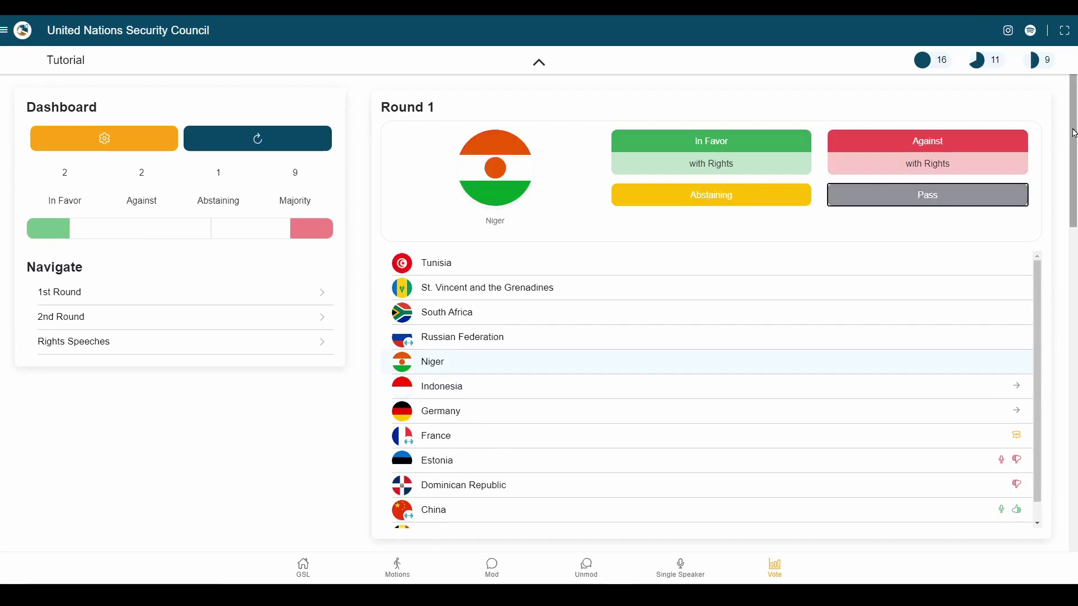
Record first-round votes in favor for Niger and the Russian Federation, and against for South Africa and St. Vincent and the Grenadines
{"action": "left_click", "coordinate": [738, 148]}
{"action": "left_click", "coordinate": [737, 144]}
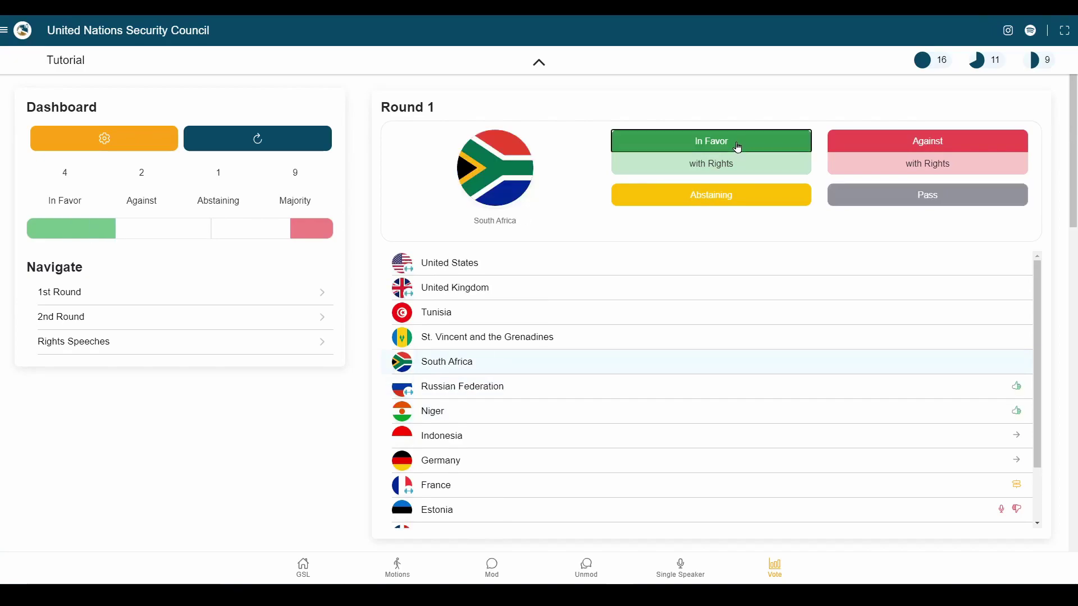
{"action": "left_click", "coordinate": [927, 141]}
{"action": "left_click", "coordinate": [927, 141]}
Finish the first round with Tunisia and the United Kingdom in favor, the United States in favor with rights, and Viet Nam against with rights
{"action": "left_click", "coordinate": [702, 140]}
{"action": "left_click", "coordinate": [700, 139]}
{"action": "left_click", "coordinate": [752, 160]}
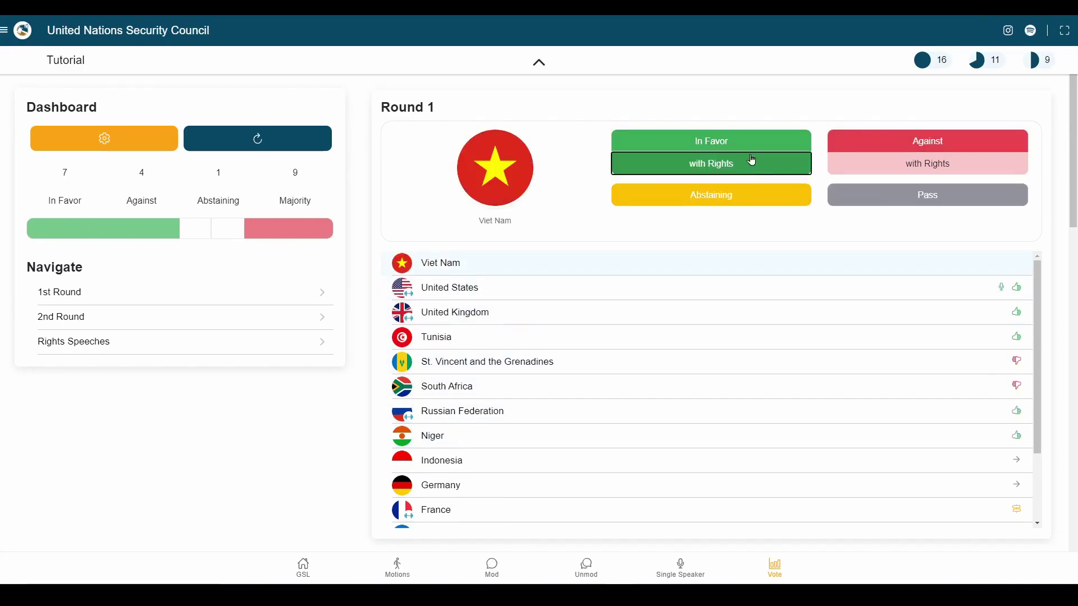
{"action": "left_click", "coordinate": [846, 171]}
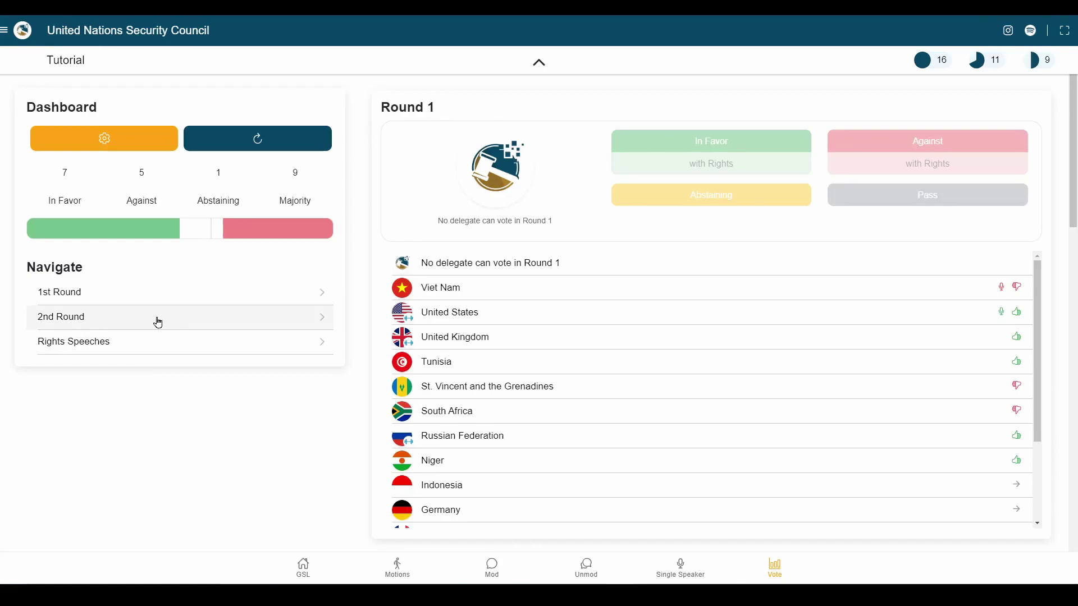
Go to the second voting round and record Germany and Indonesia as in favor
{"action": "left_click", "coordinate": [158, 323]}
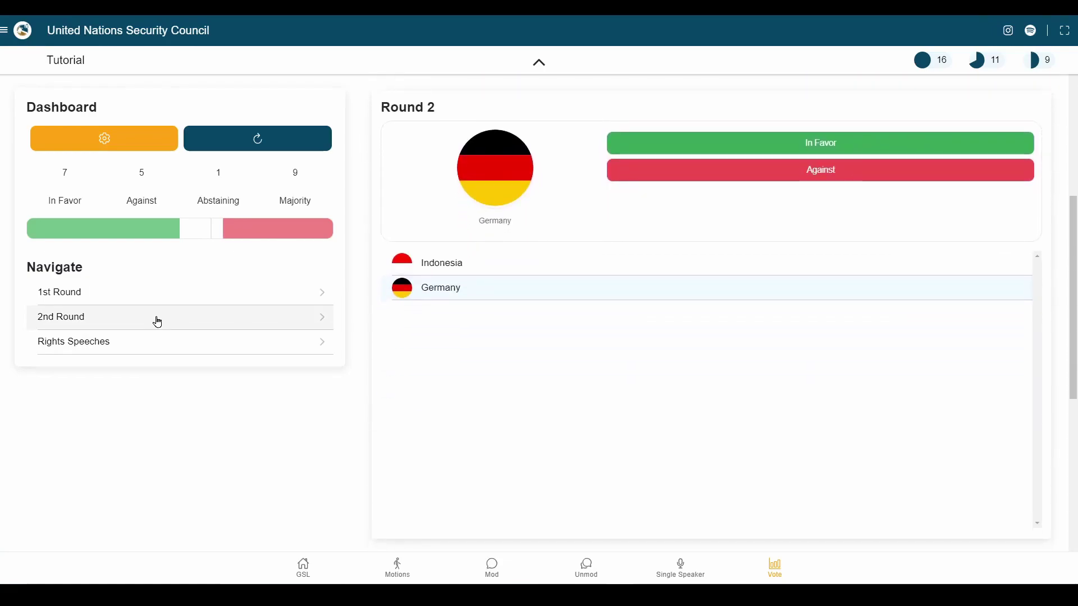
{"action": "left_click", "coordinate": [706, 140]}
{"action": "left_click", "coordinate": [710, 140]}
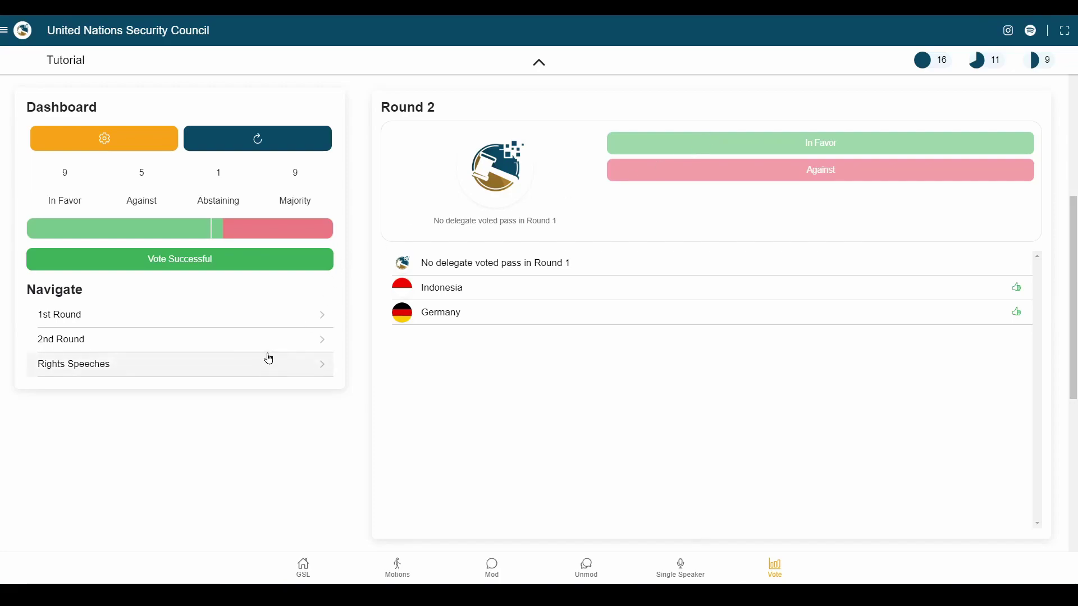
Go to the rights speeches and advance through all the listed speakers until none are left
{"action": "left_click", "coordinate": [308, 366]}
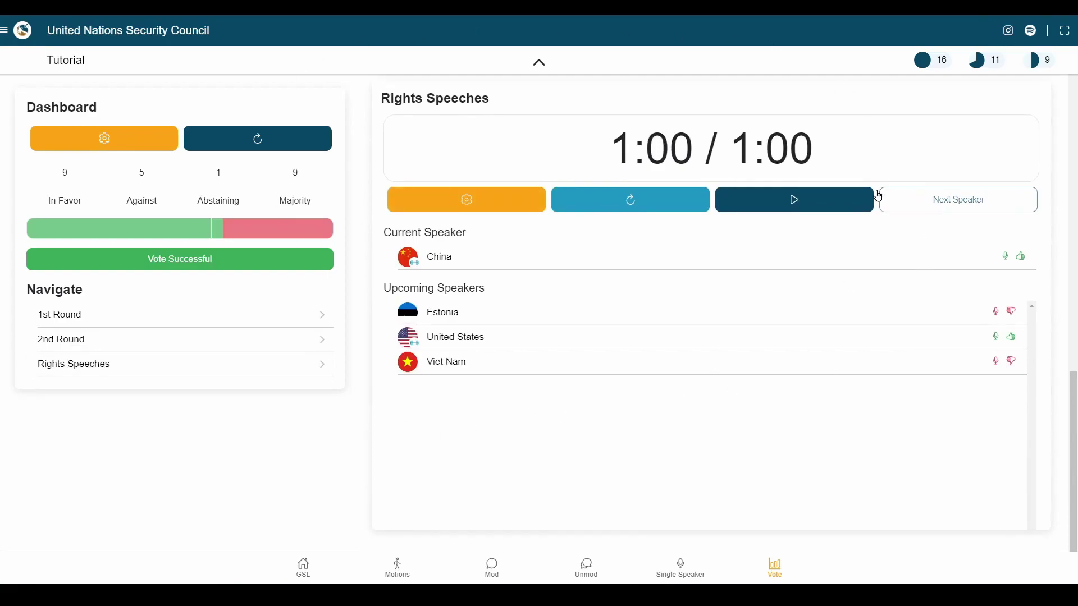
{"action": "left_click", "coordinate": [916, 207]}
{"action": "left_click", "coordinate": [915, 207]}
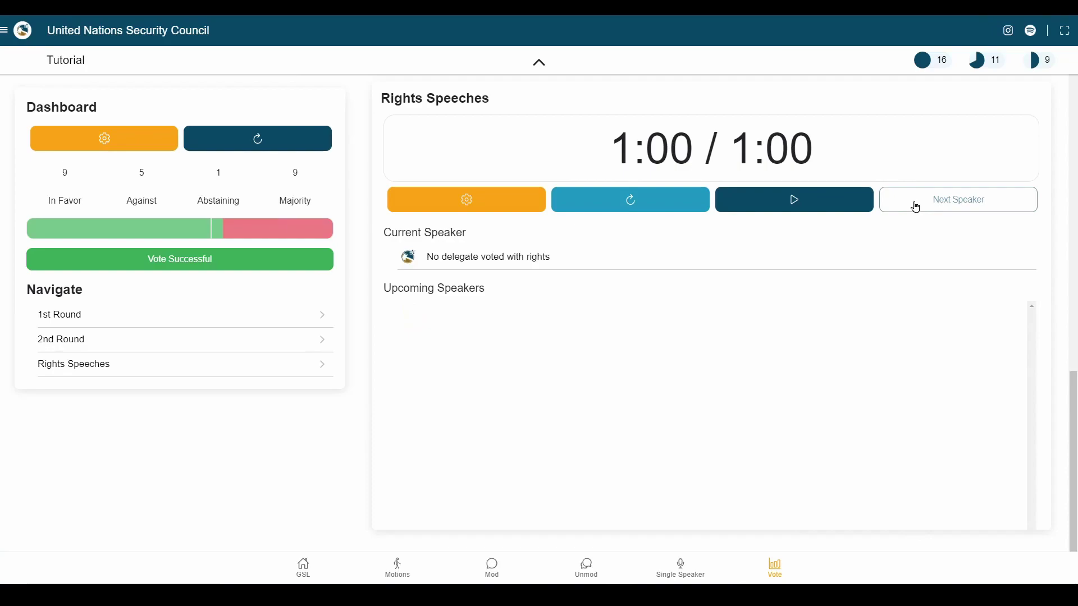